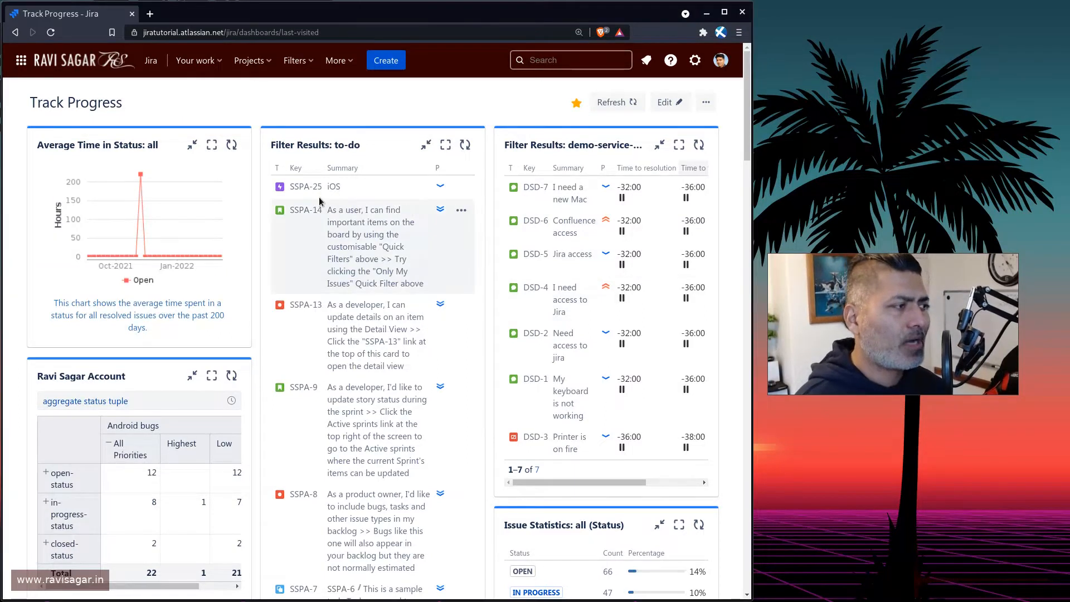
# Open the Confluence access request DSD-6 and assign it to yourself.
pyautogui.click(533, 222)
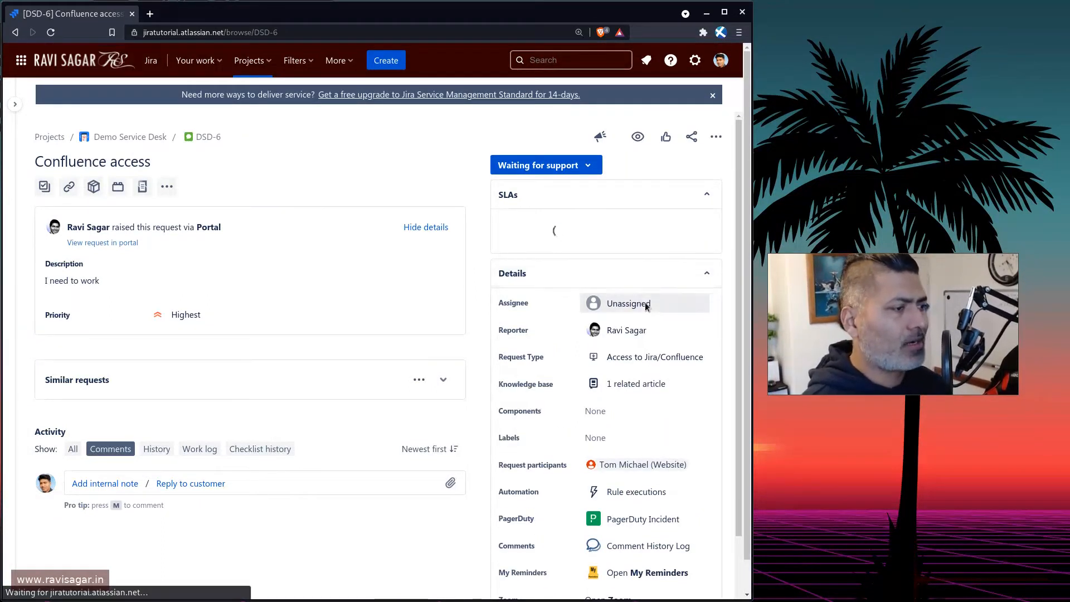
pyautogui.click(639, 347)
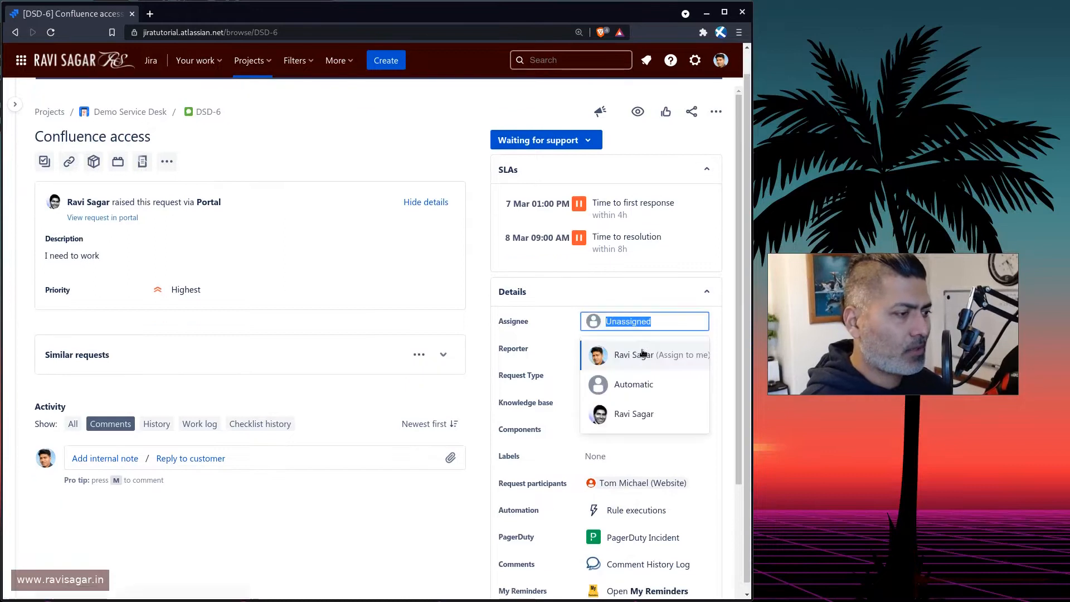
pyautogui.click(631, 355)
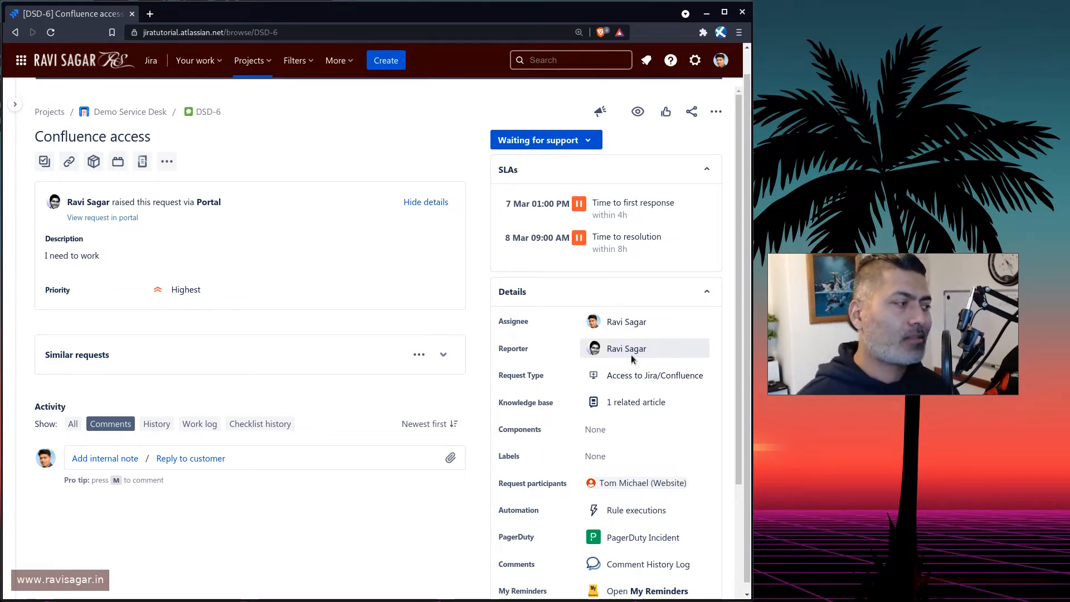
# Show the issue's History activity and reassign the issue to the other same-named user account in the list.
pyautogui.click(160, 427)
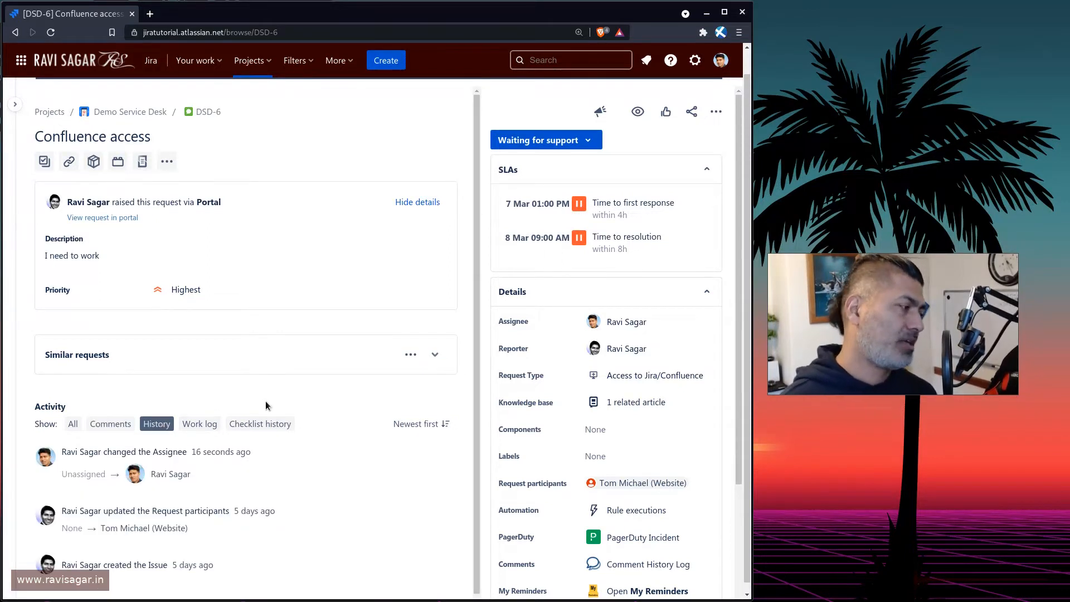
pyautogui.scroll(-1, 264, 408)
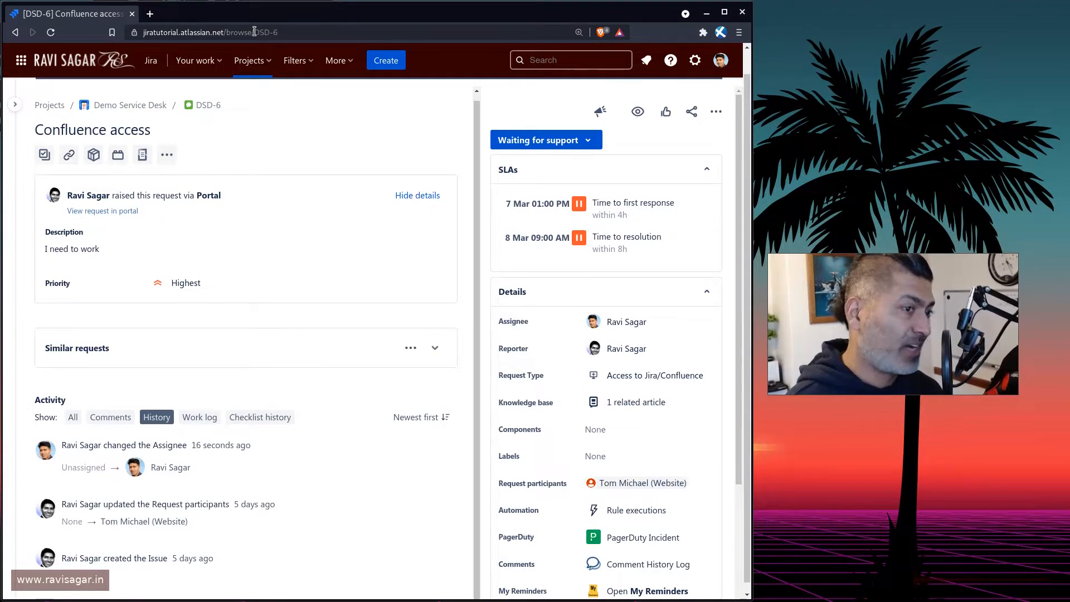
pyautogui.click(629, 321)
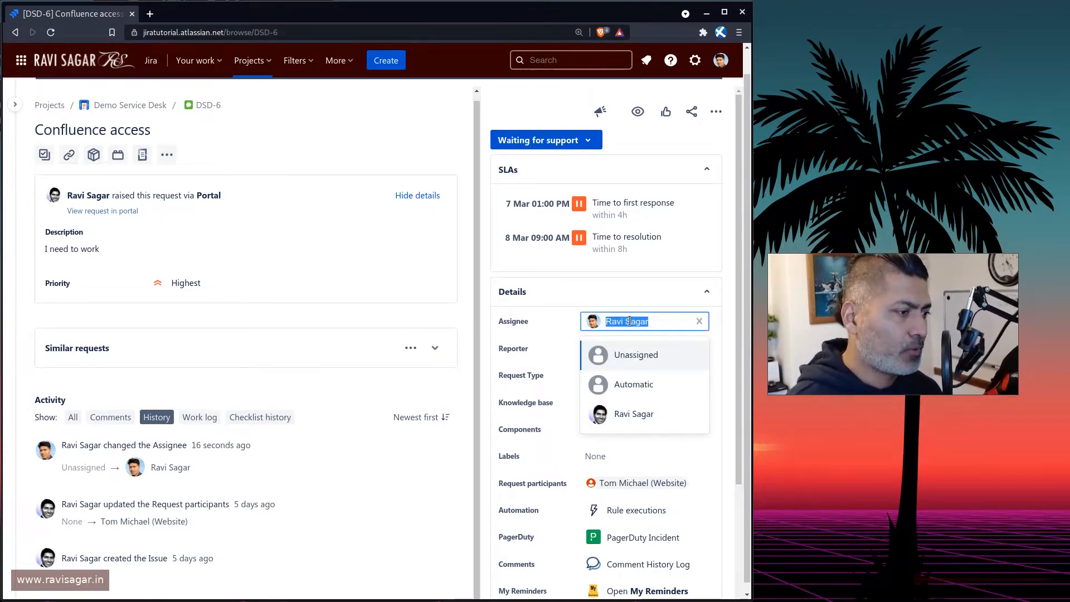
pyautogui.click(629, 414)
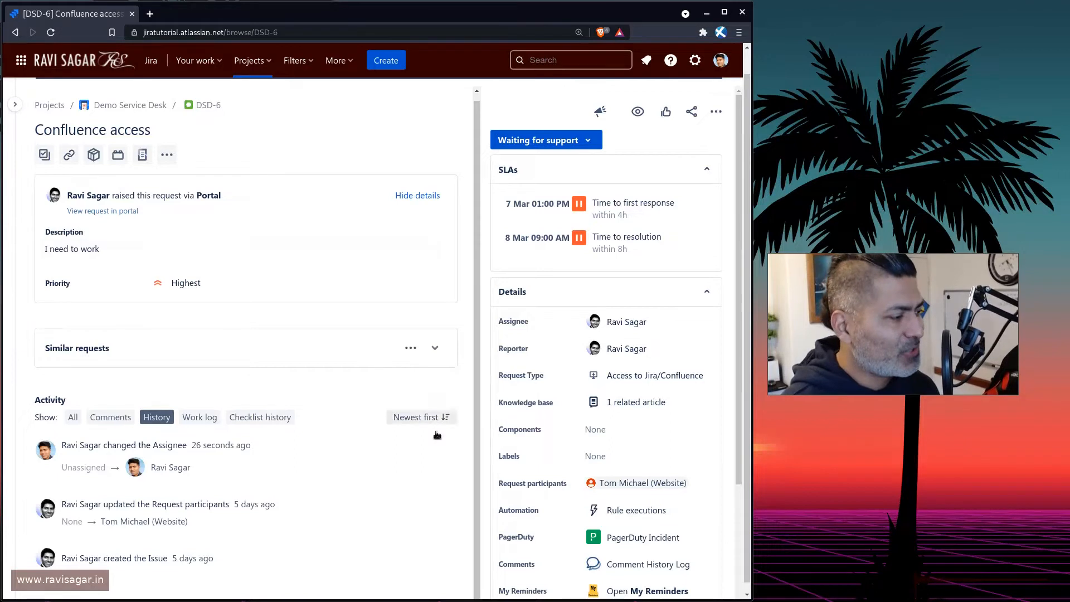
# Reload the issue page and switch the activity to History to review the assignee changes.
pyautogui.press('F5')
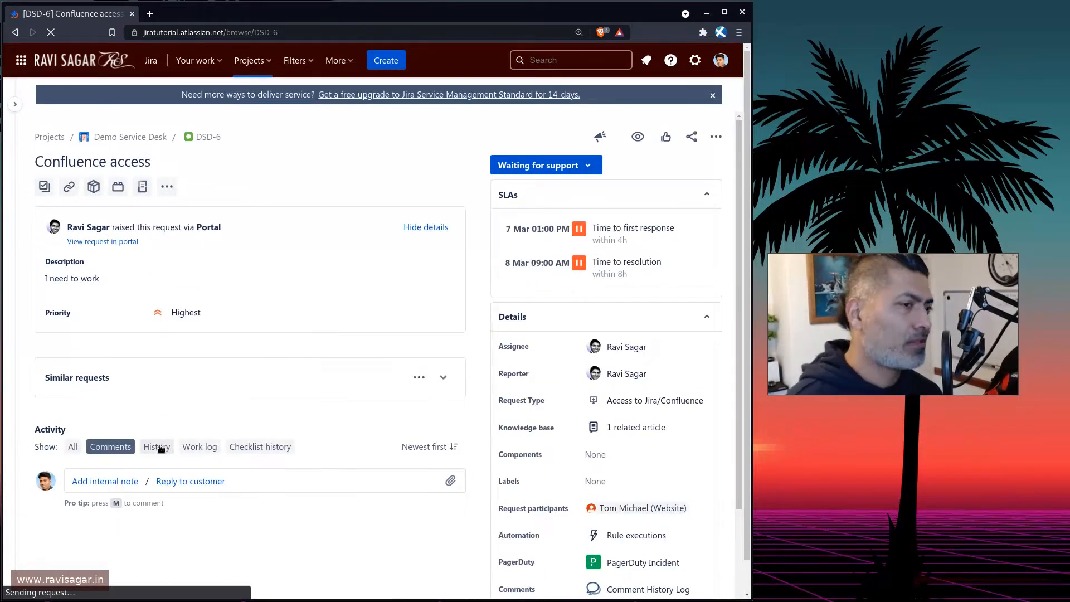
pyautogui.click(161, 449)
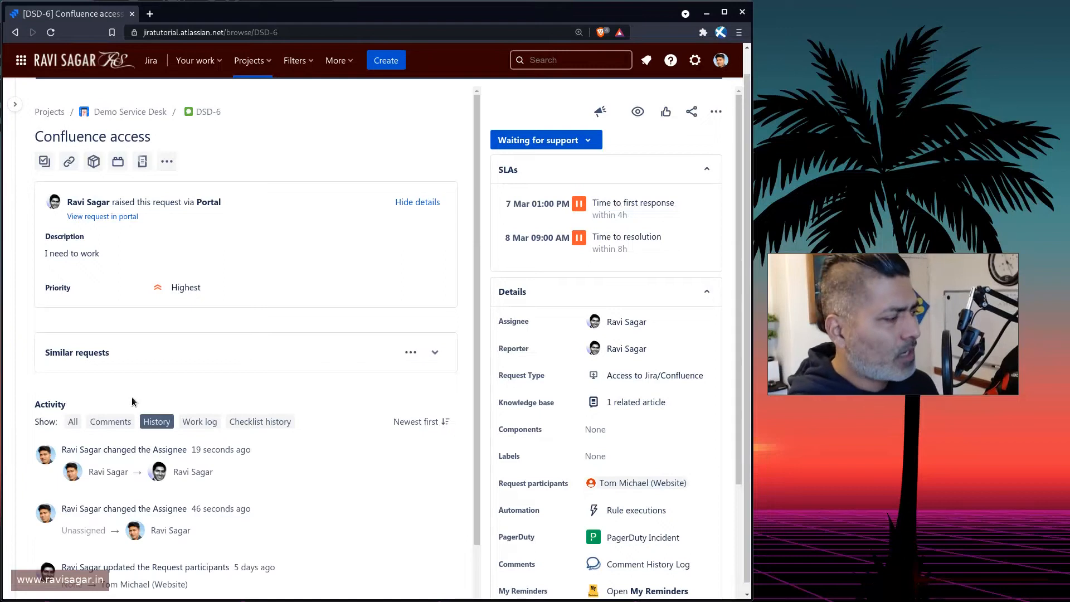
pyautogui.scroll(-1, 260, 413)
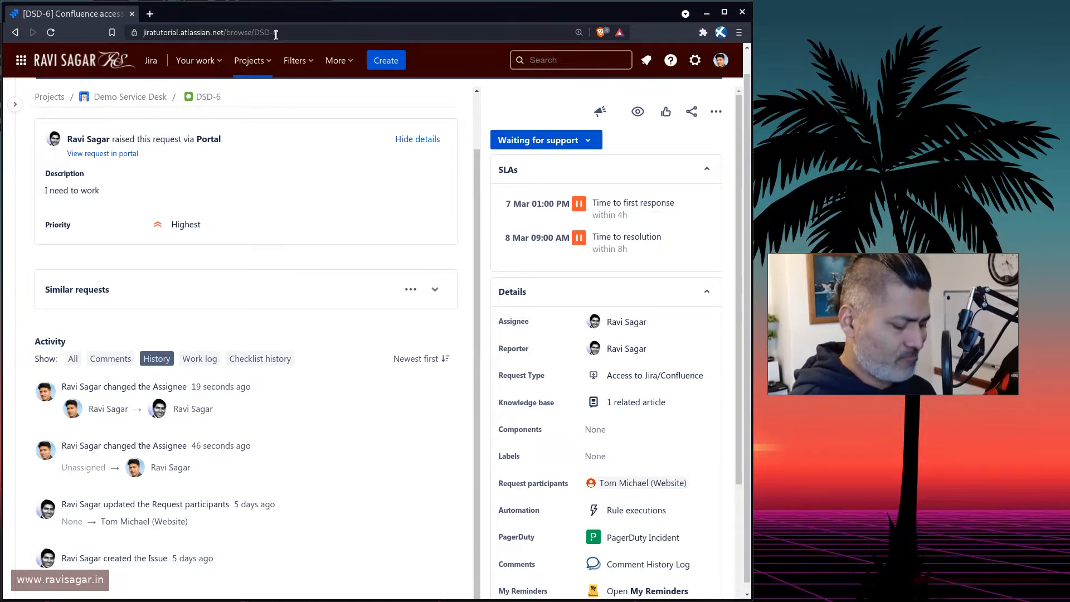
# Open a new tab at the REST API address jiratutorial.atlassian.net/rest/api/3/issue/dsd-6.
pyautogui.hotkey('ctrl', 't')
pyautogui.write('rest')
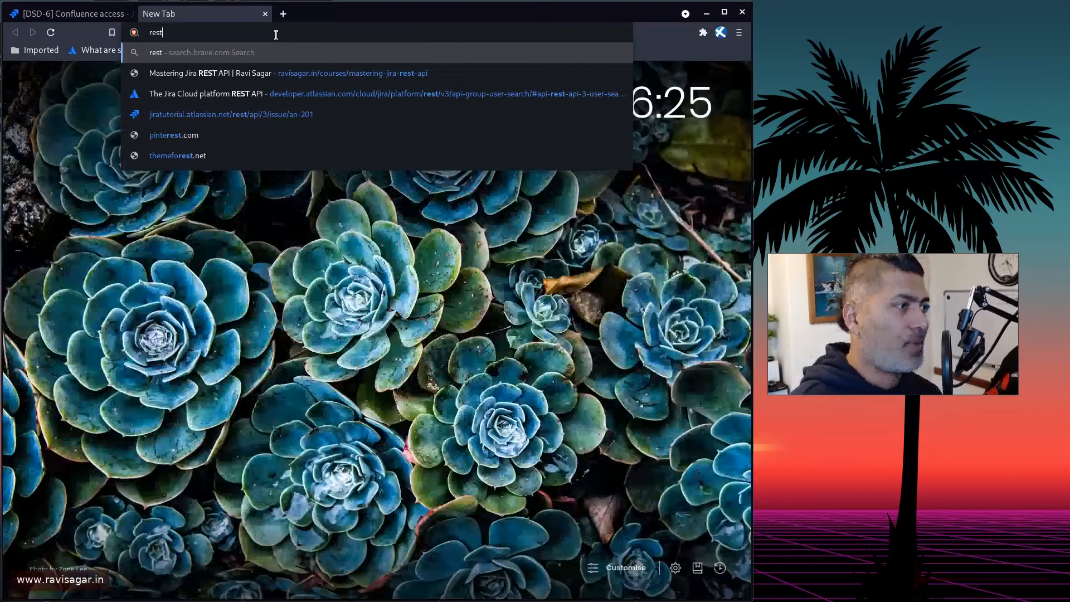
pyautogui.press('Down')
pyautogui.press('Down')
pyautogui.press('Down')
pyautogui.hotkey('shift', 'Left')
pyautogui.hotkey('shift', 'Left')
pyautogui.hotkey('shift', 'Left')
pyautogui.hotkey('shift', 'Left')
pyautogui.hotkey('shift', 'Left')
pyautogui.hotkey('shift', 'Left')
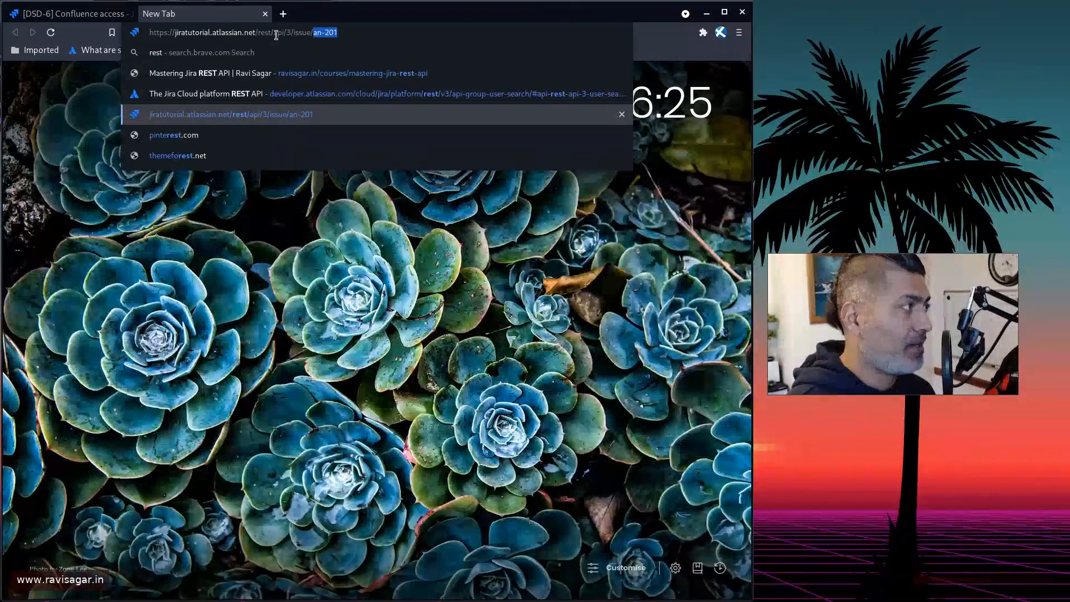
pyautogui.write('dsd')
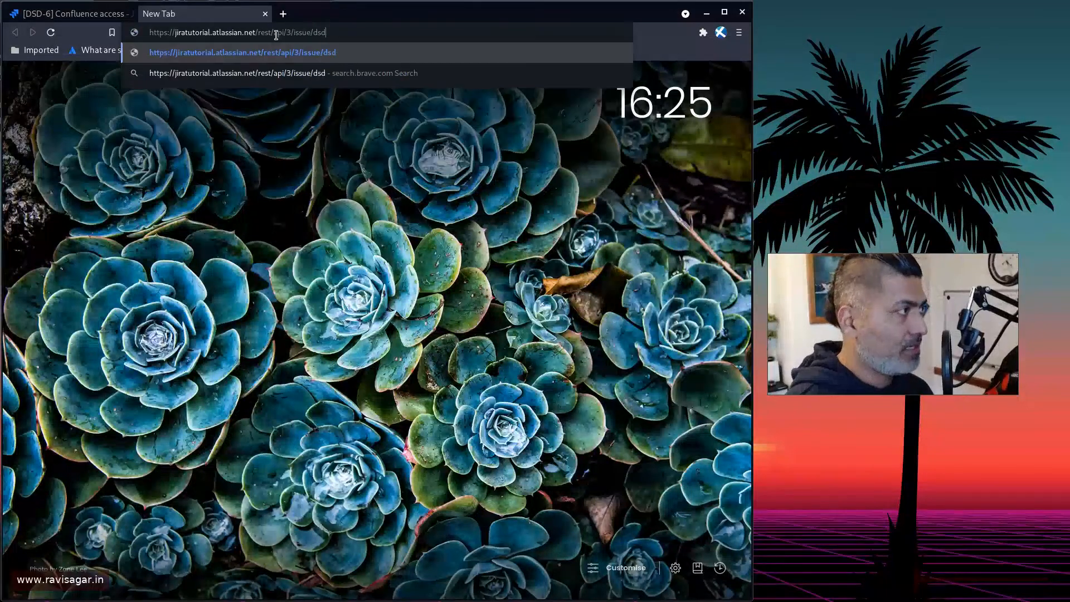
pyautogui.write('-6')
pyautogui.press('Return')
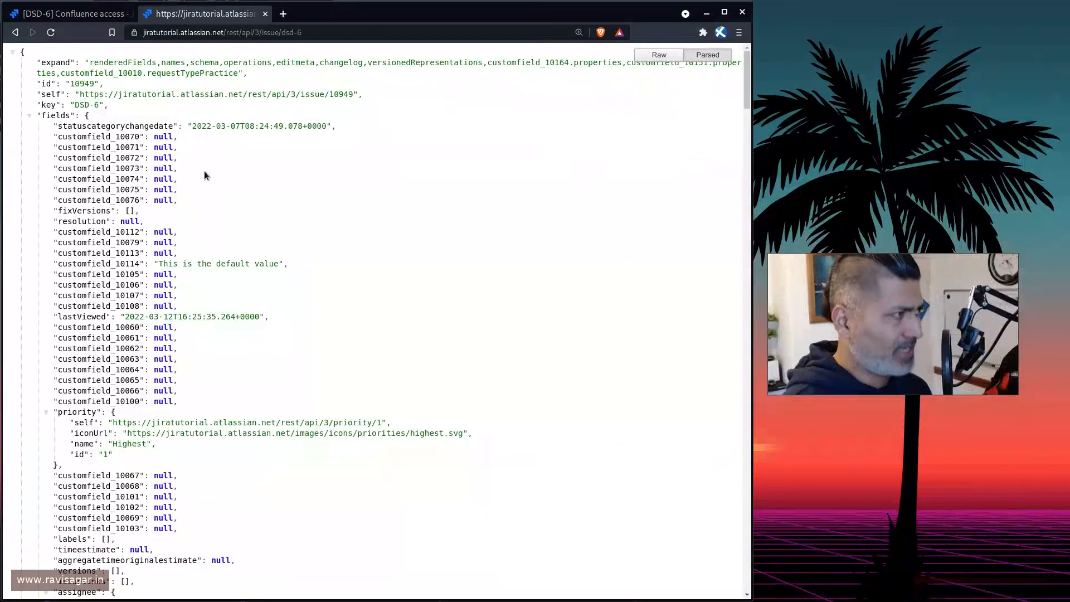
# Append ?expand=changelog to the REST API address and load it.
pyautogui.hotkey('ctrl', 'l')
pyautogui.press('End')
pyautogui.write('?')
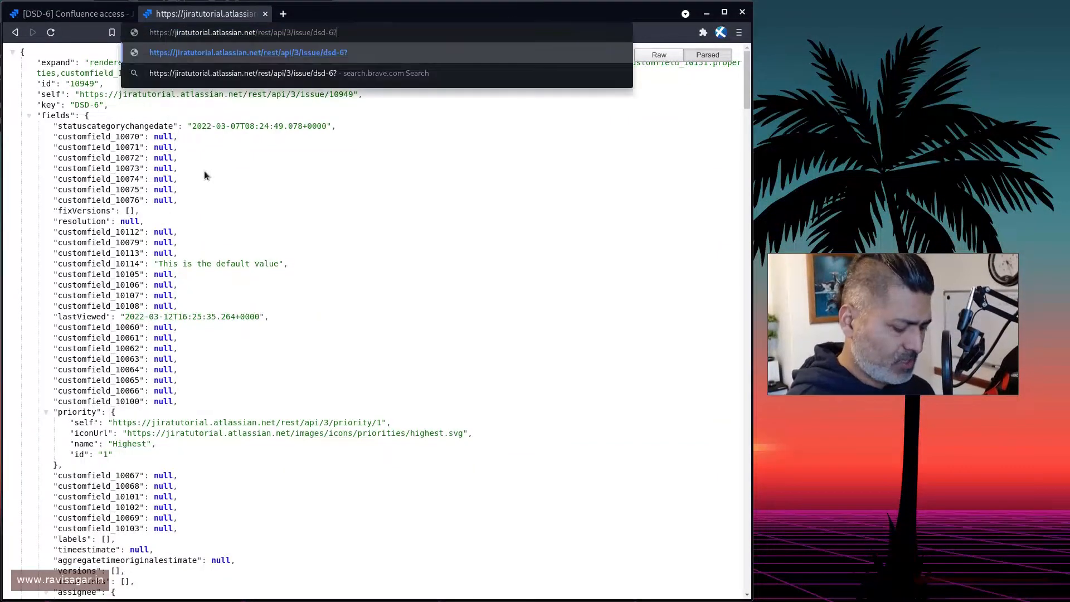
pyautogui.write('expand')
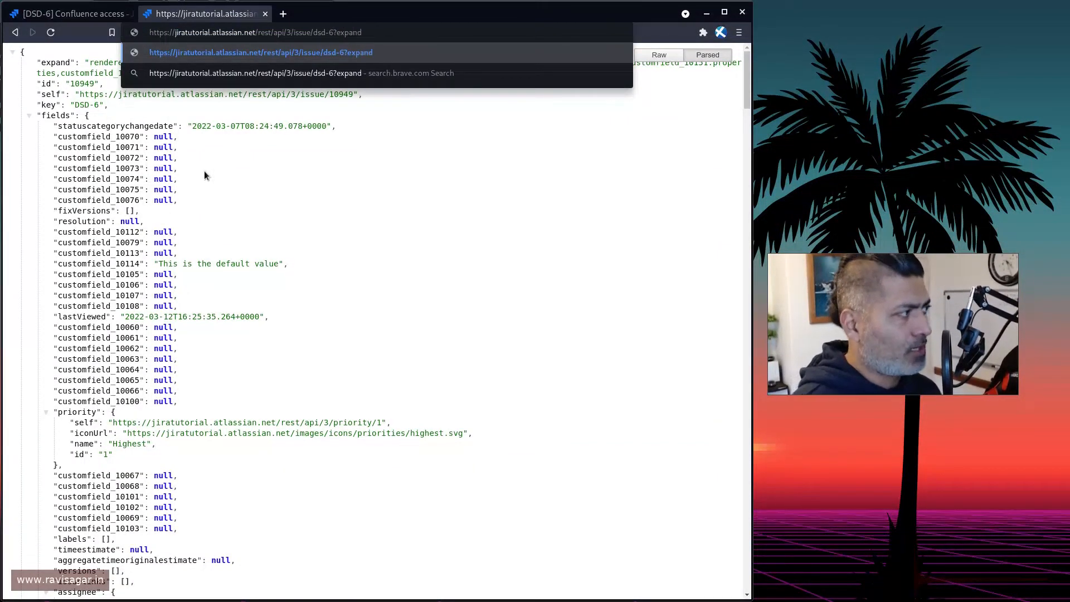
pyautogui.write('=chan')
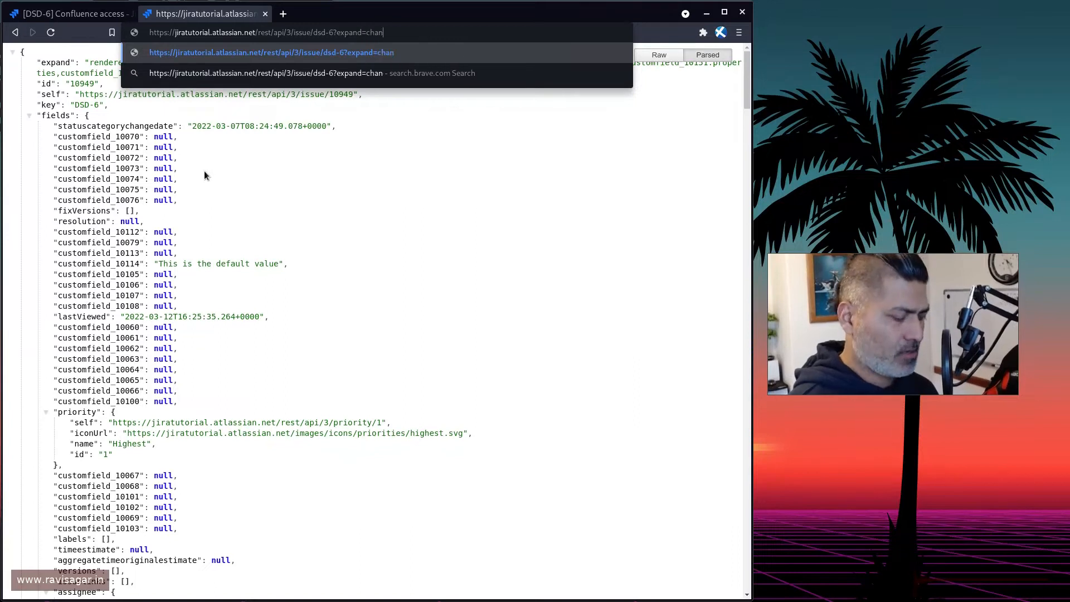
pyautogui.write('gelog')
pyautogui.press('Return')
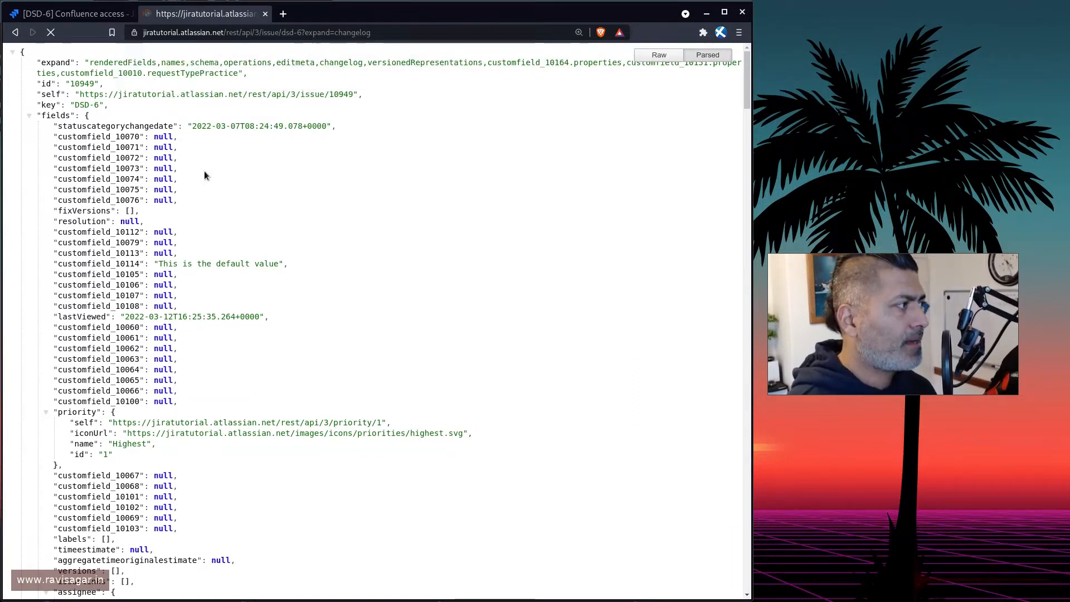
# Examine the changelog histories entries and their assignee items in the JSON response.
pyautogui.scroll(-1, 300, 259)
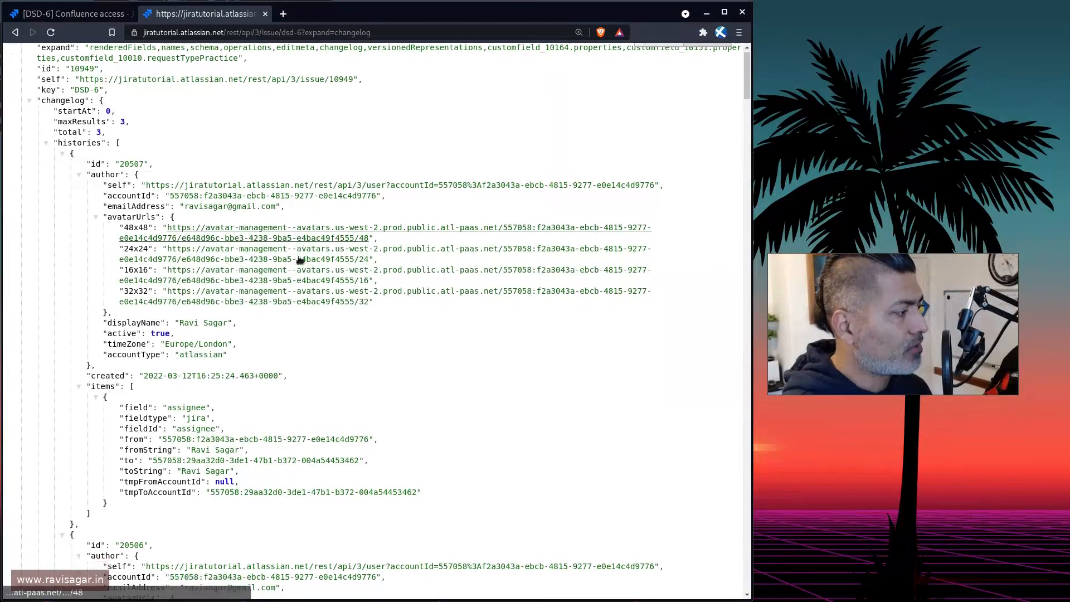
pyautogui.scroll(-5, 299, 259)
pyautogui.scroll(8, 282, 293)
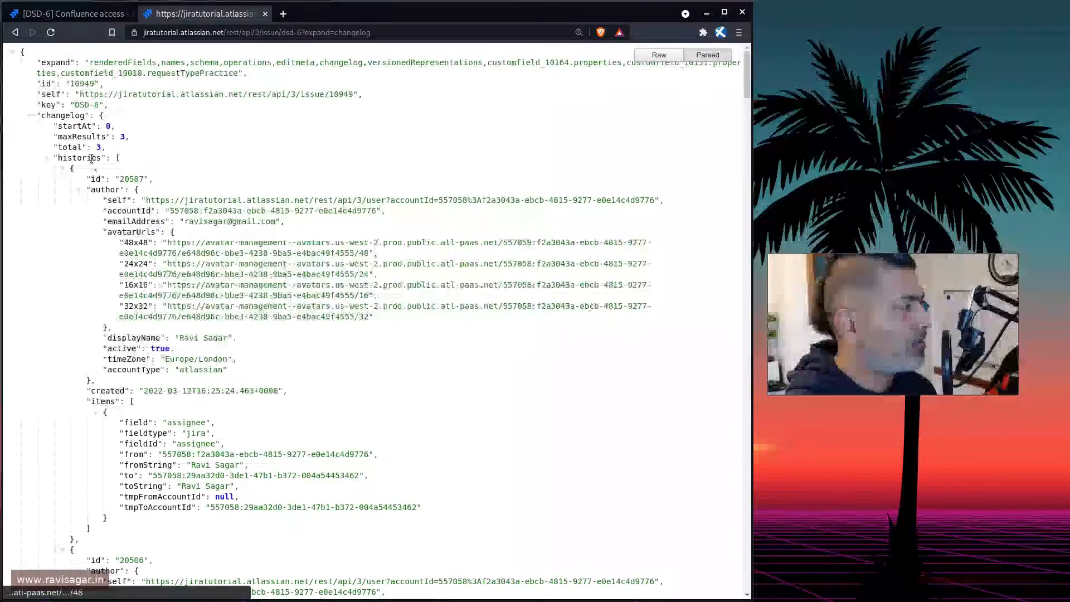
pyautogui.click(46, 158)
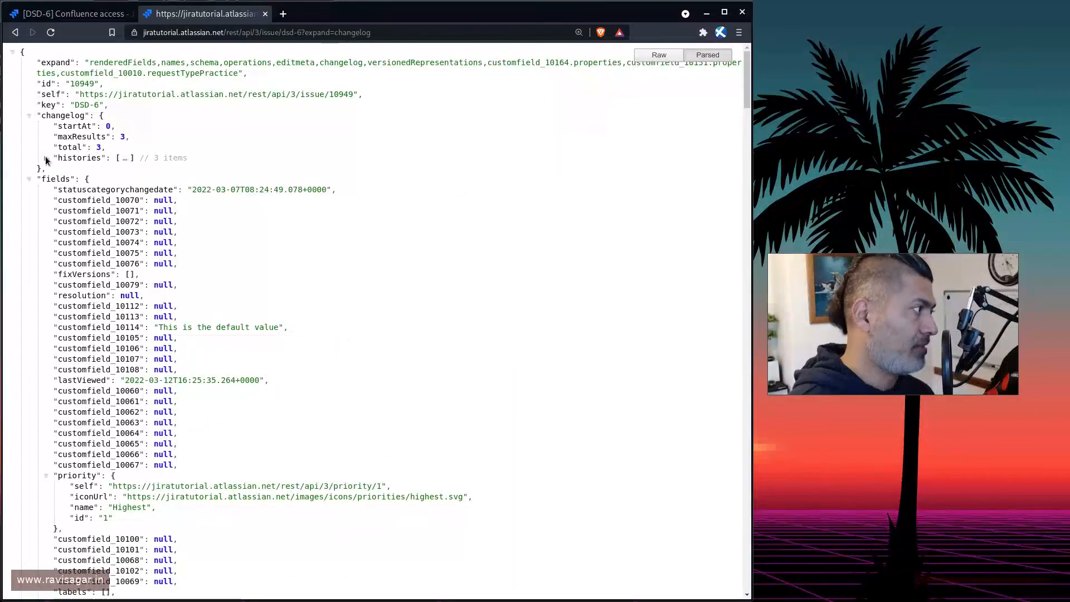
pyautogui.click(46, 158)
pyautogui.click(62, 168)
pyautogui.click(62, 179)
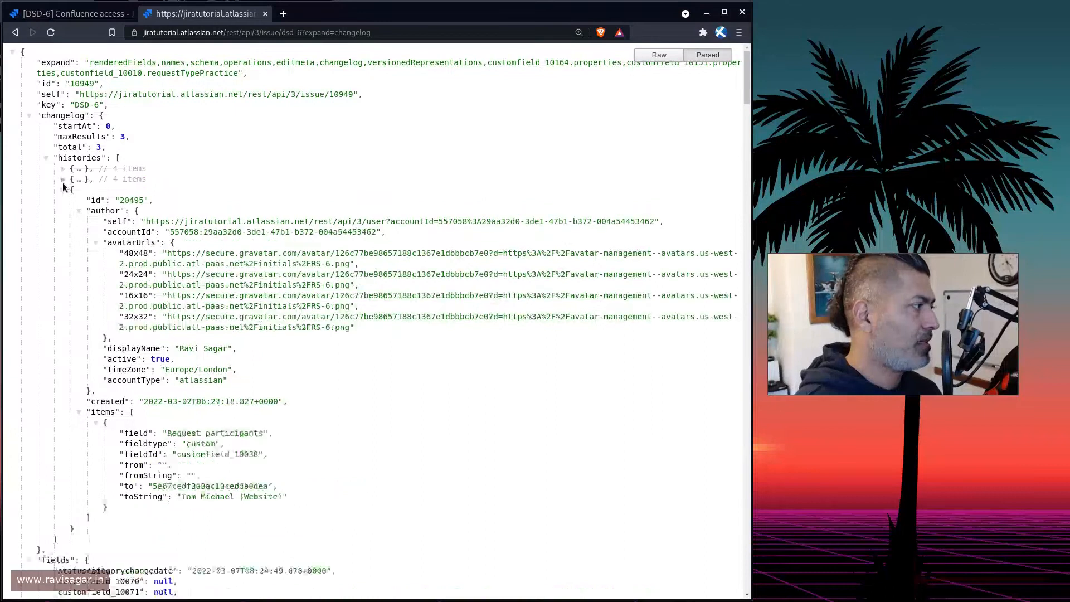
pyautogui.click(61, 190)
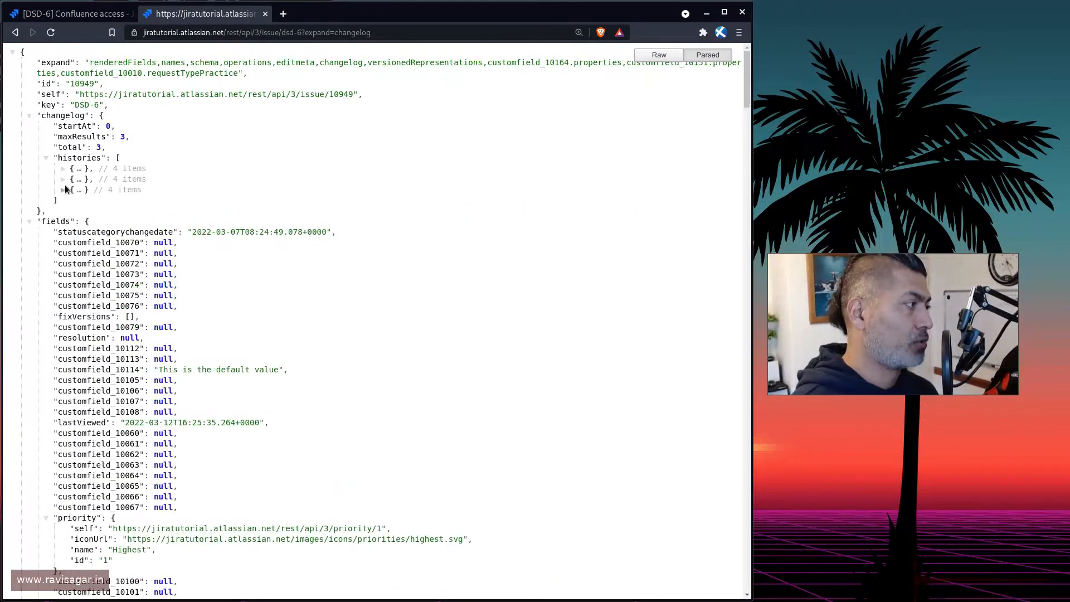
pyautogui.click(62, 168)
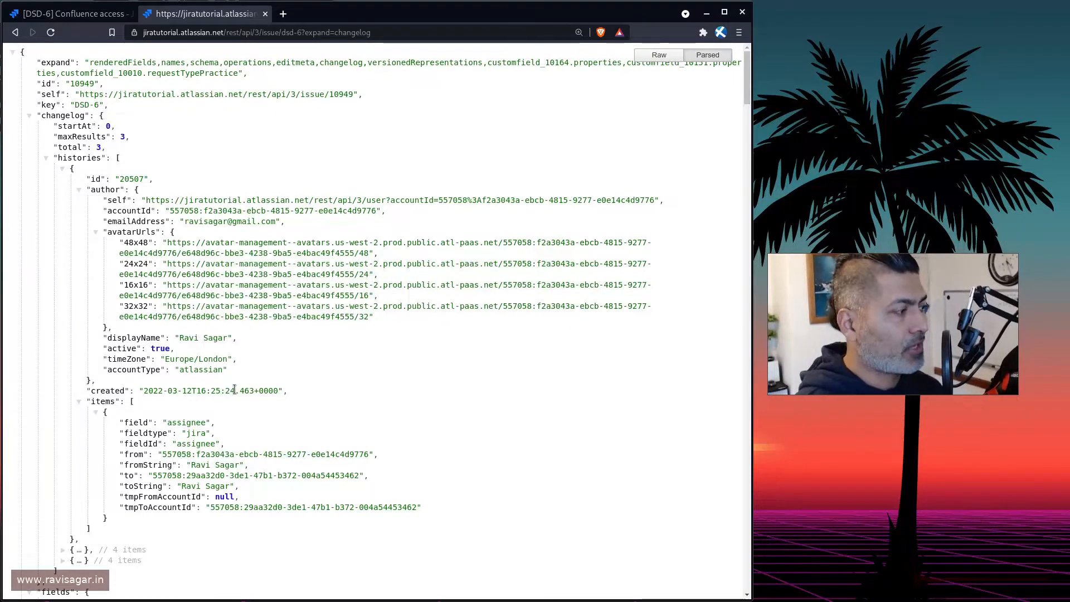
pyautogui.doubleClick(185, 424)
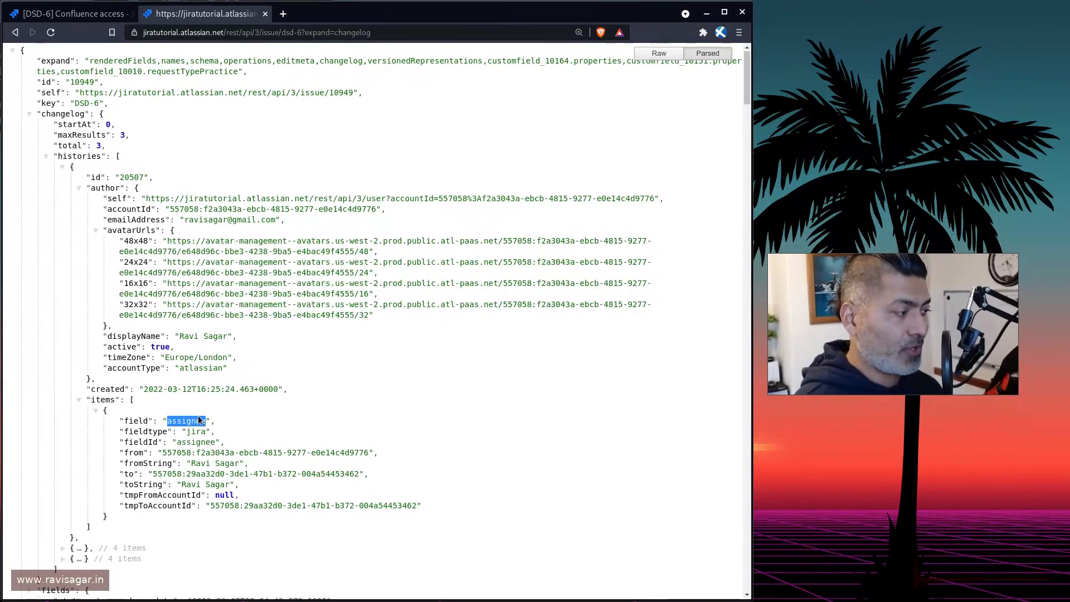
pyautogui.scroll(-3, 195, 404)
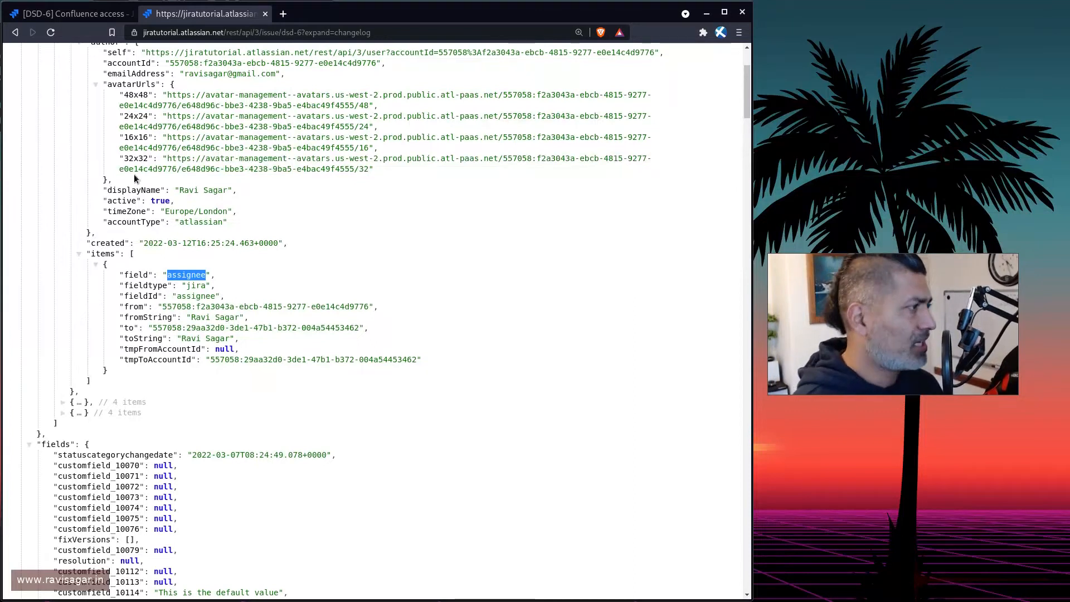
# Return to the Jira issue tab and open the advanced issue search.
pyautogui.hotkey('ctrl', 'Tab')
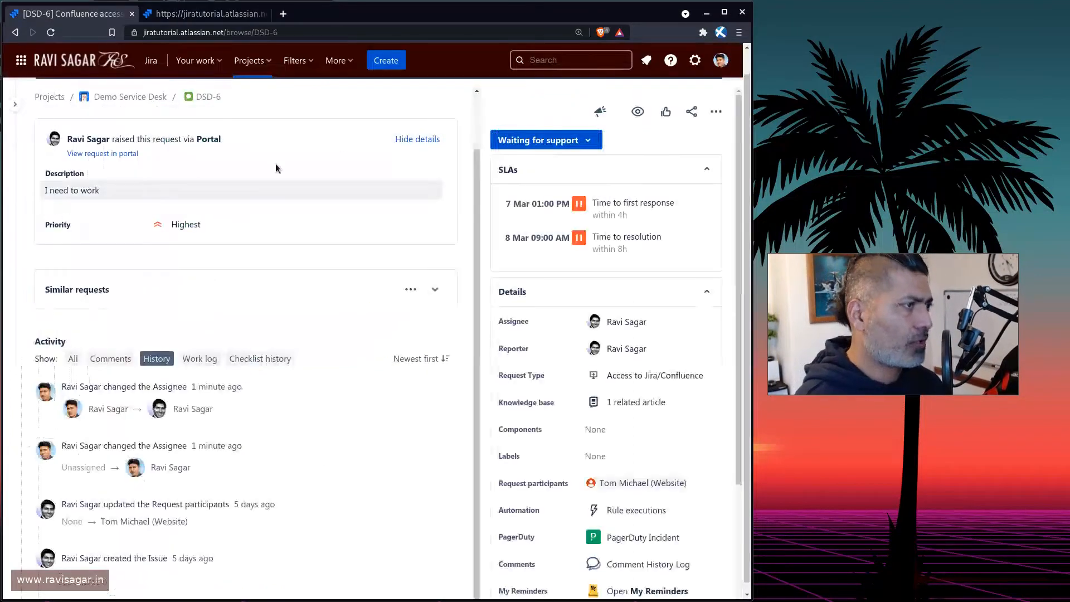
pyautogui.click(266, 62)
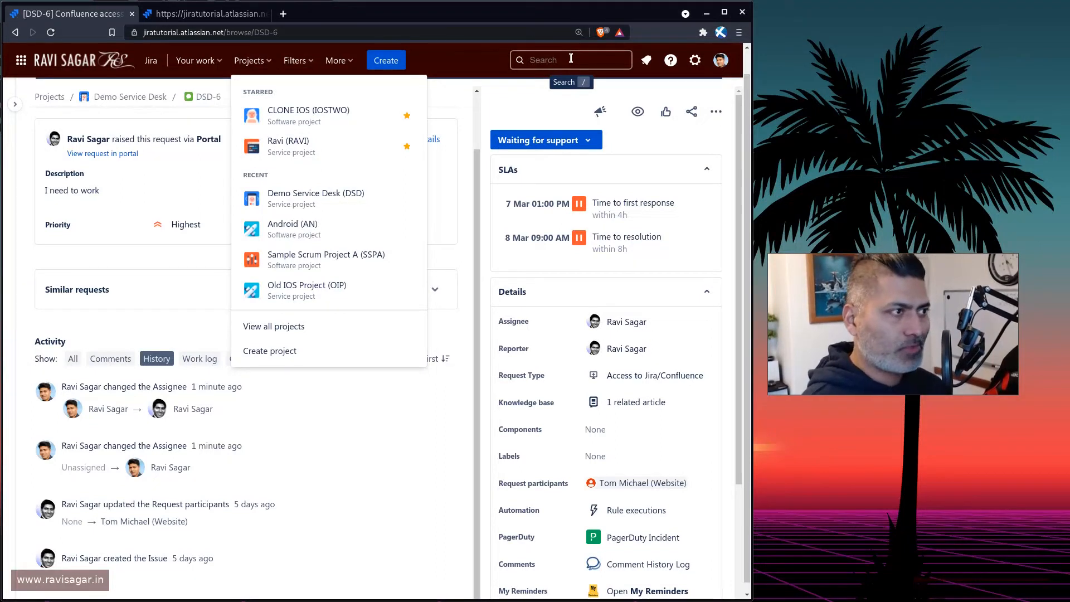
pyautogui.click(306, 64)
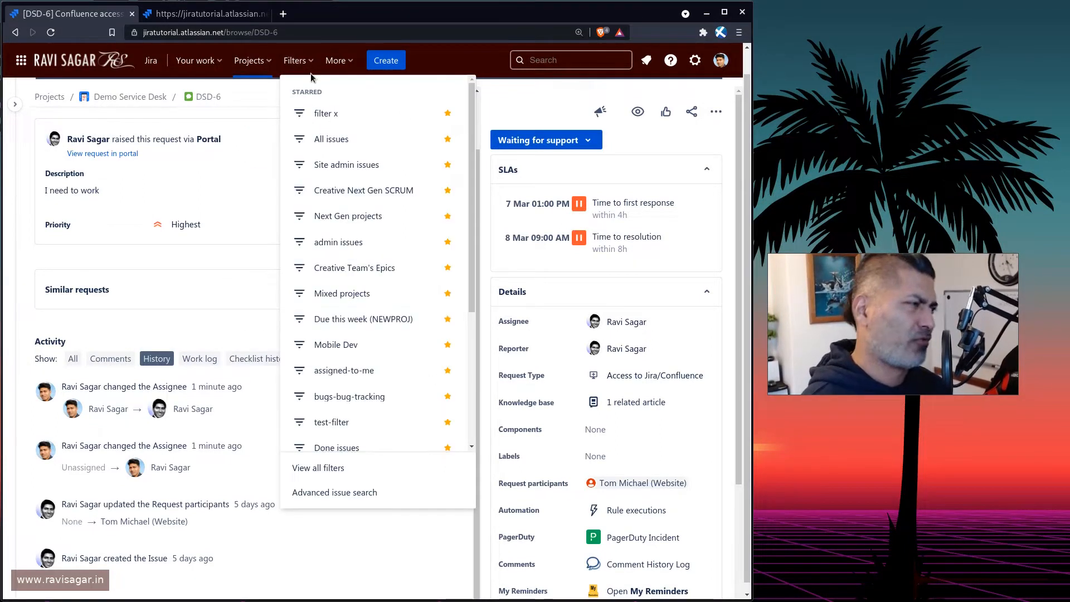
pyautogui.click(344, 491)
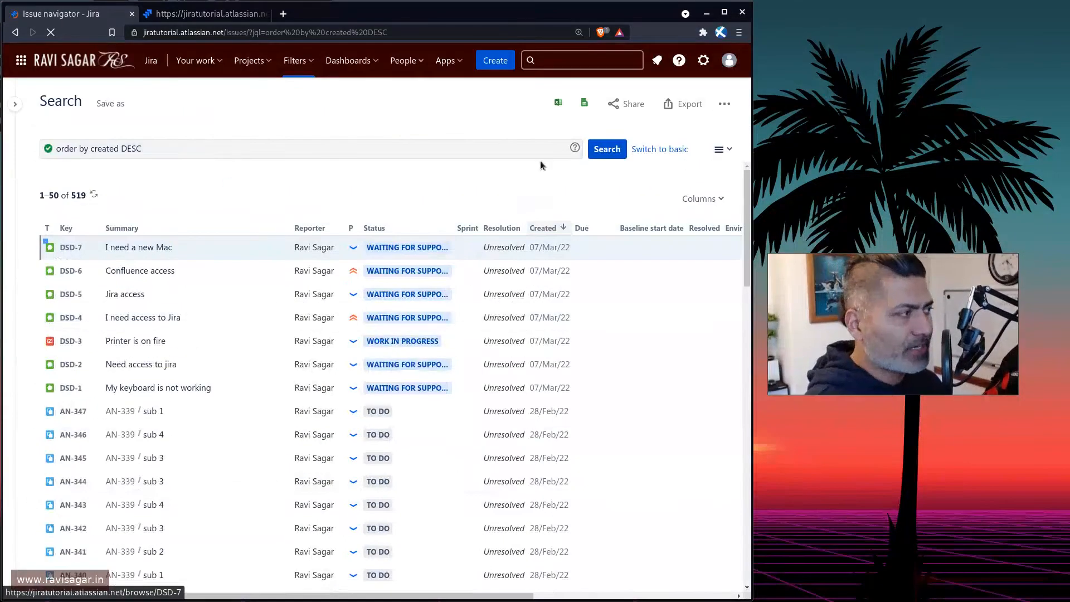
# Replace the JQL query with an assignee = condition, picking a user from the suggestions.
pyautogui.click(376, 146)
pyautogui.hotkey('ctrl', 'a')
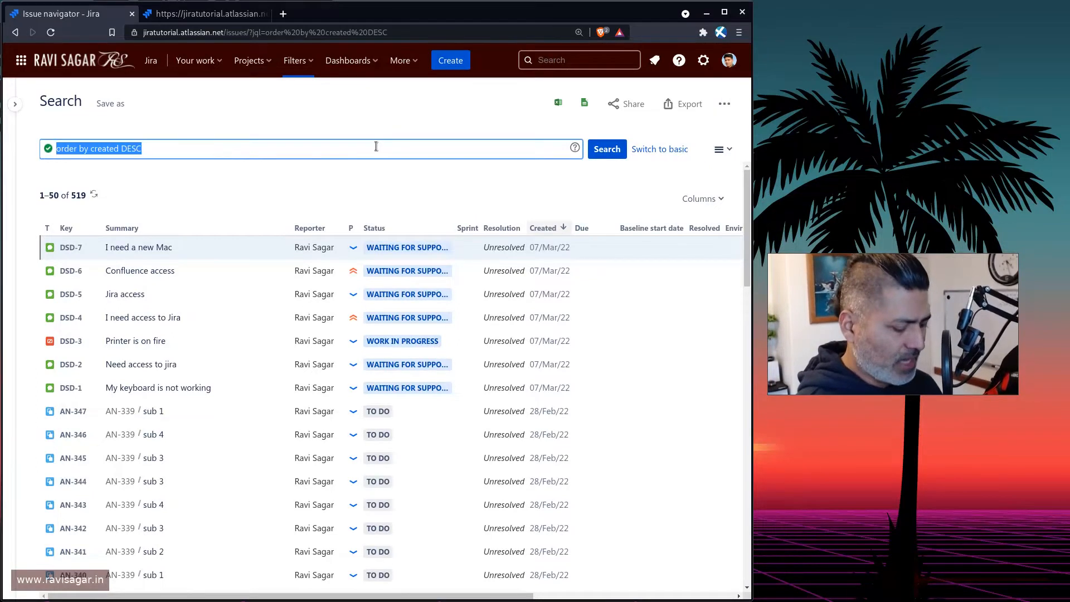
pyautogui.write('assi')
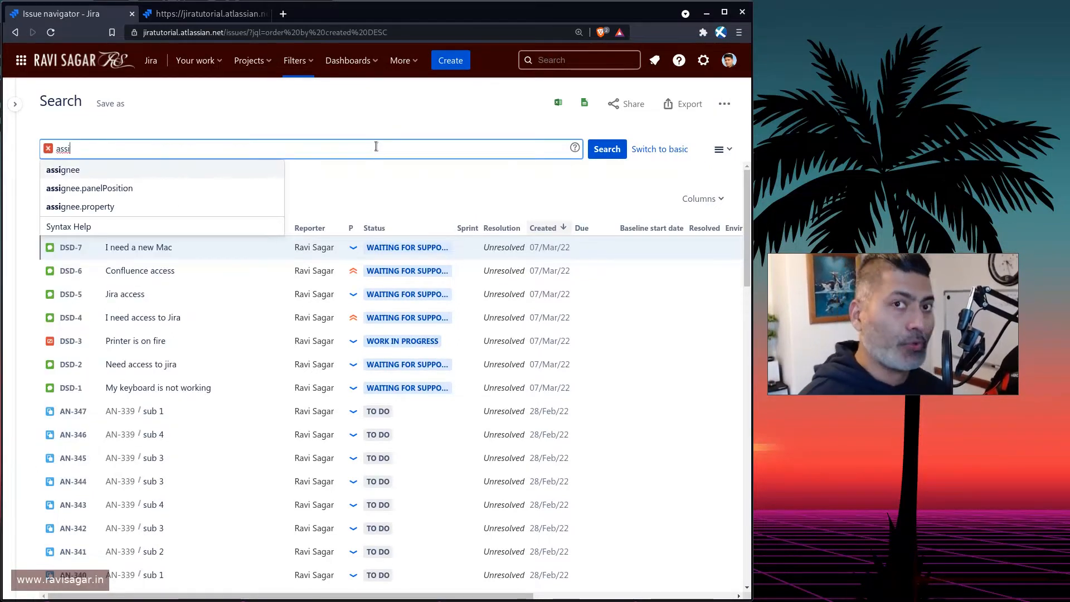
pyautogui.press('Return')
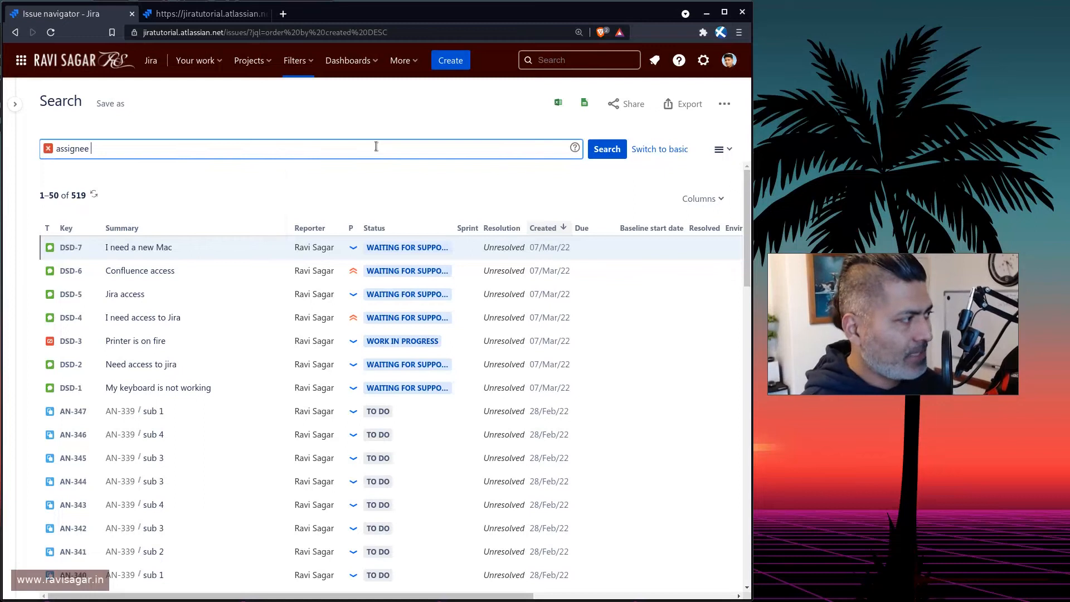
pyautogui.write('=')
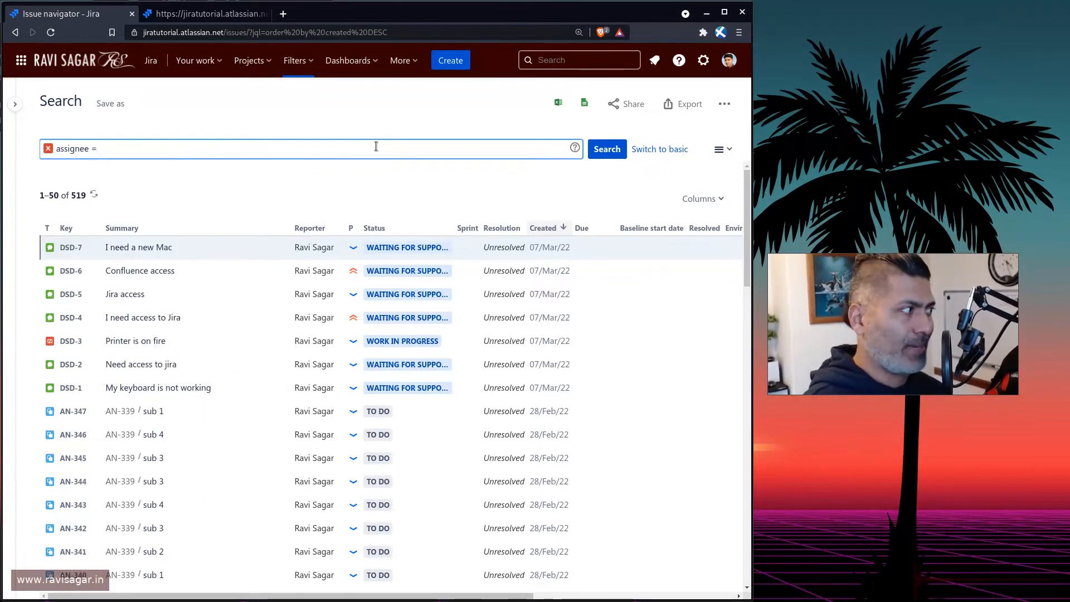
pyautogui.write(' rav')
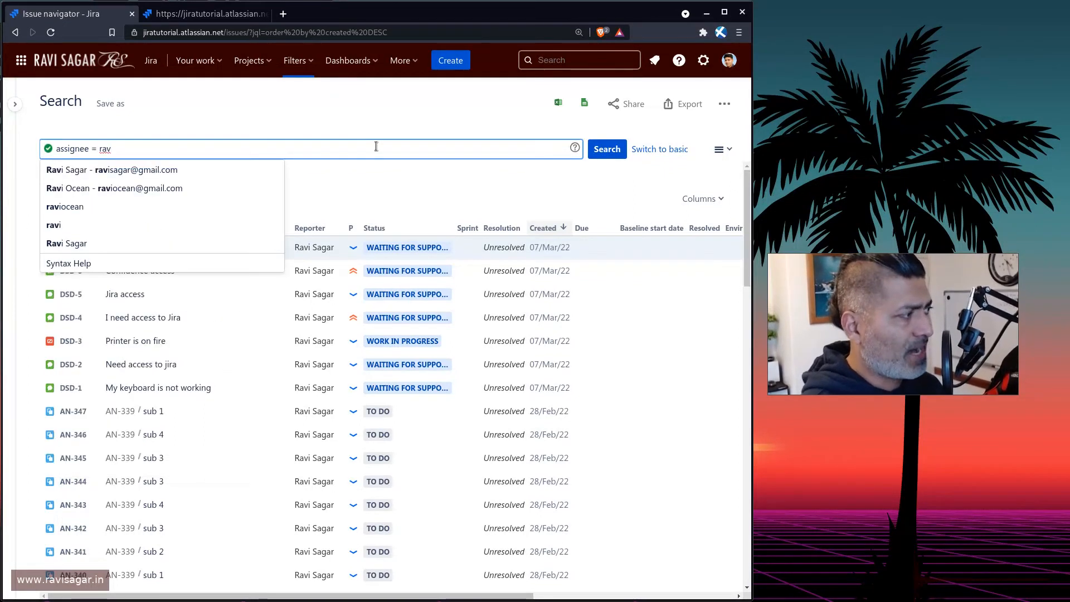
pyautogui.press('Return')
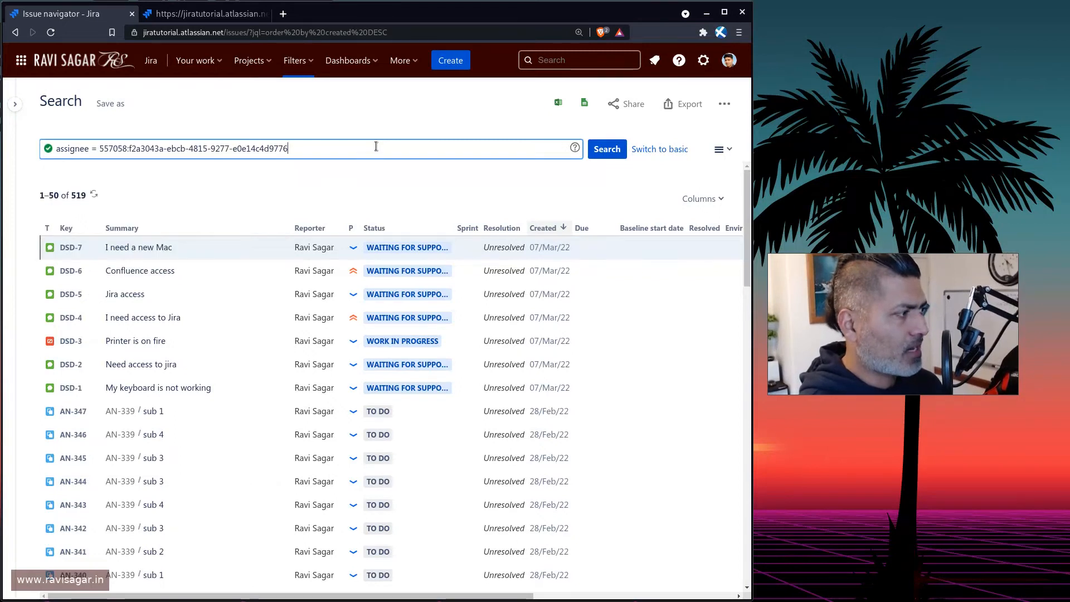
pyautogui.hotkey('ctrl', 'shift', 'Left')
pyautogui.hotkey('ctrl', 'shift', 'Left')
pyautogui.hotkey('ctrl', 'shift', 'Left')
pyautogui.hotkey('ctrl', 'shift', 'Left')
pyautogui.hotkey('ctrl', 'shift', 'Left')
pyautogui.hotkey('ctrl', 'shift', 'Left')
pyautogui.hotkey('ctrl', 'shift', 'Left')
pyautogui.hotkey('ctrl', 'shift', 'Left')
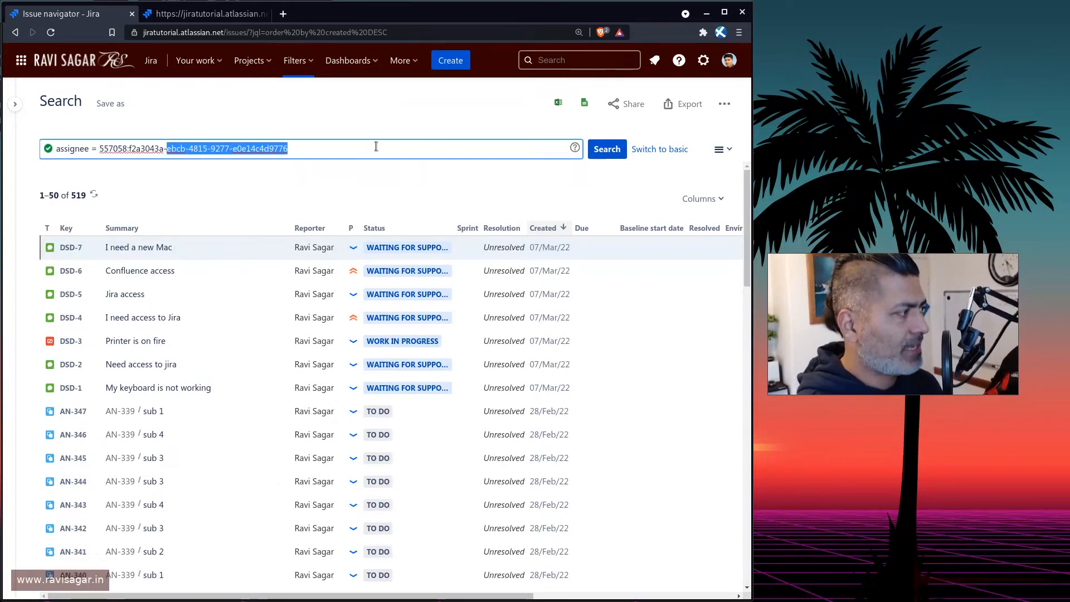
pyautogui.write('rav')
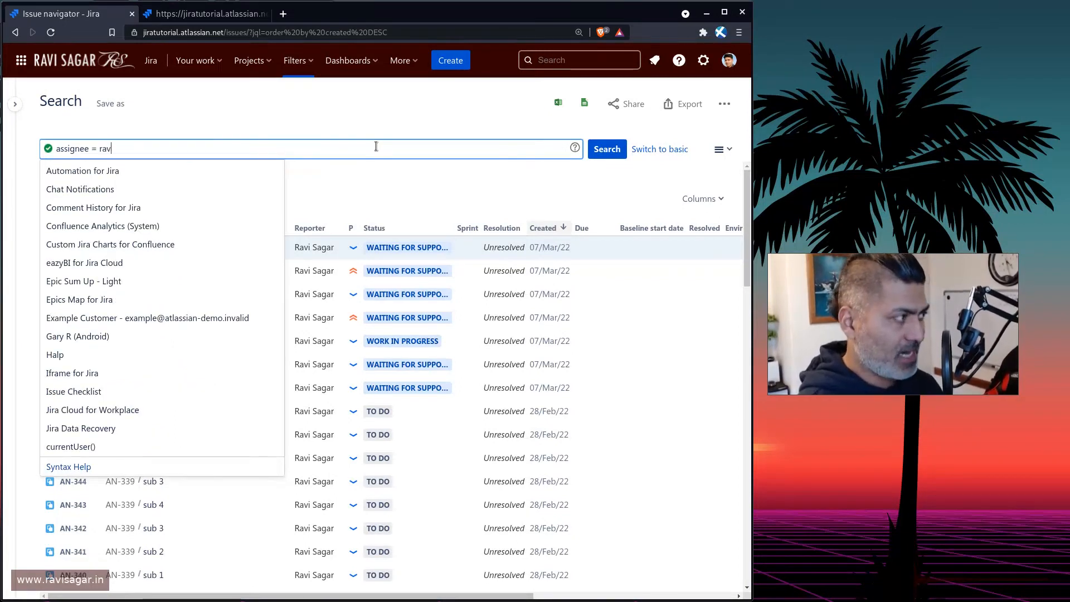
pyautogui.press('Return')
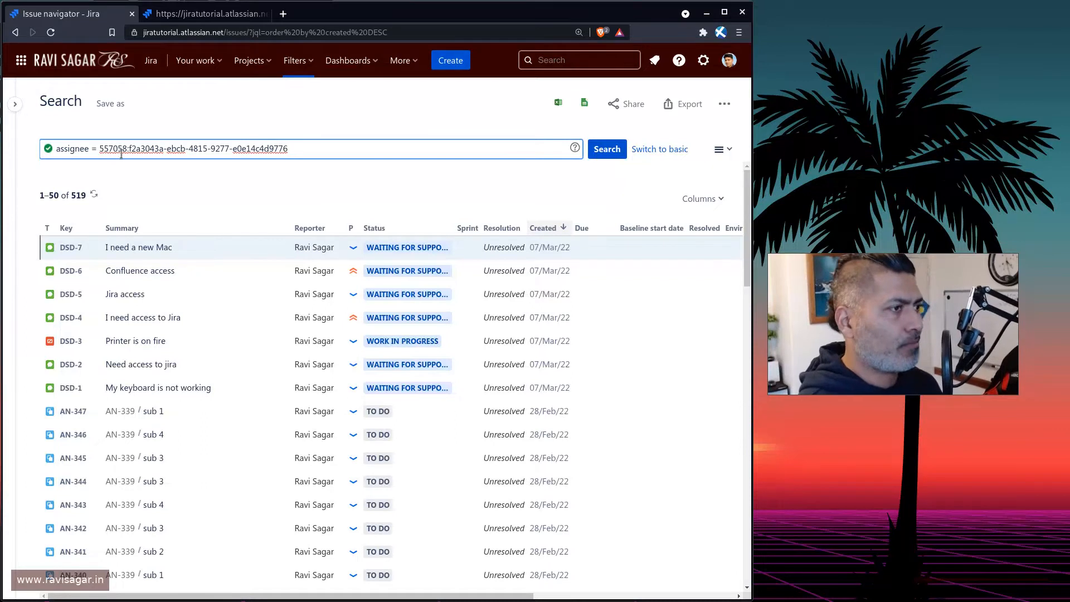
# Clear the query and search for assignee changed AFTER -5w.
pyautogui.click(97, 147)
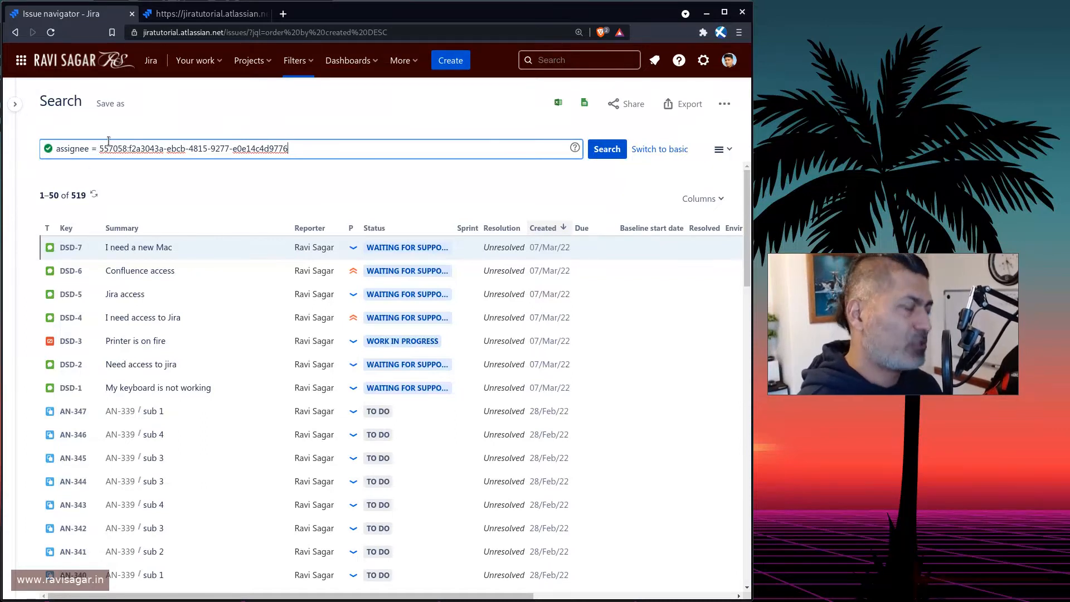
pyautogui.hotkey('shift', 'End')
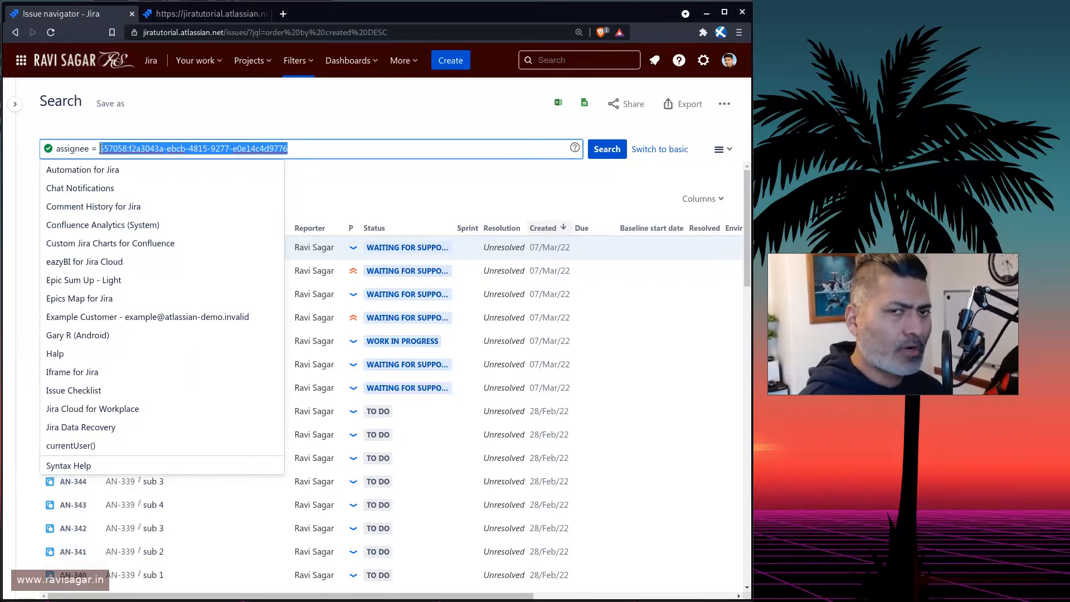
pyautogui.hotkey('ctrl', 'a')
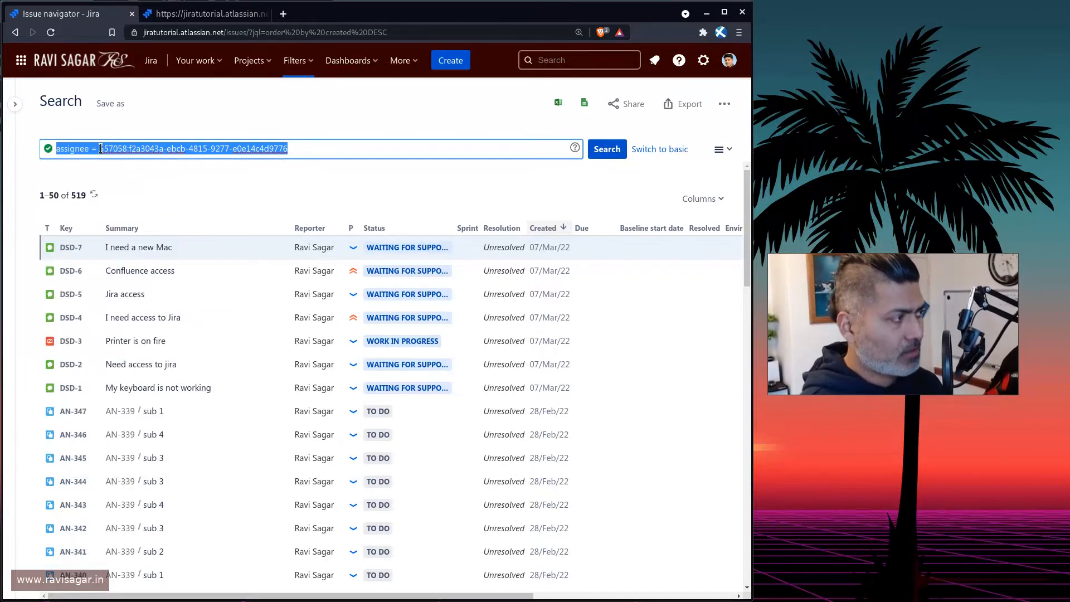
pyautogui.press('BackSpace')
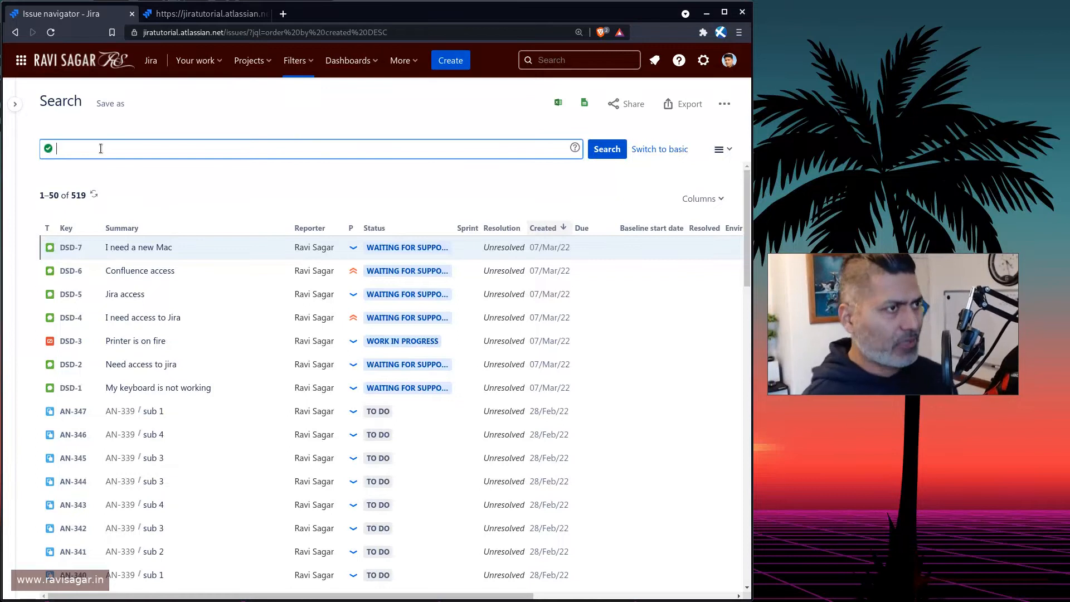
pyautogui.write('as')
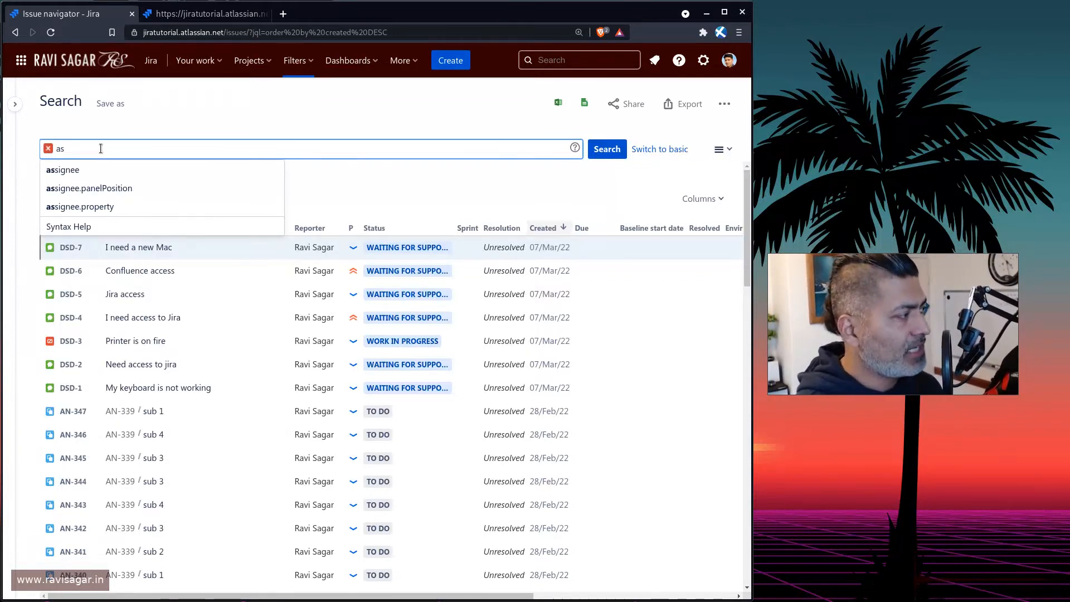
pyautogui.write('s')
pyautogui.press('BackSpace')
pyautogui.press('BackSpace')
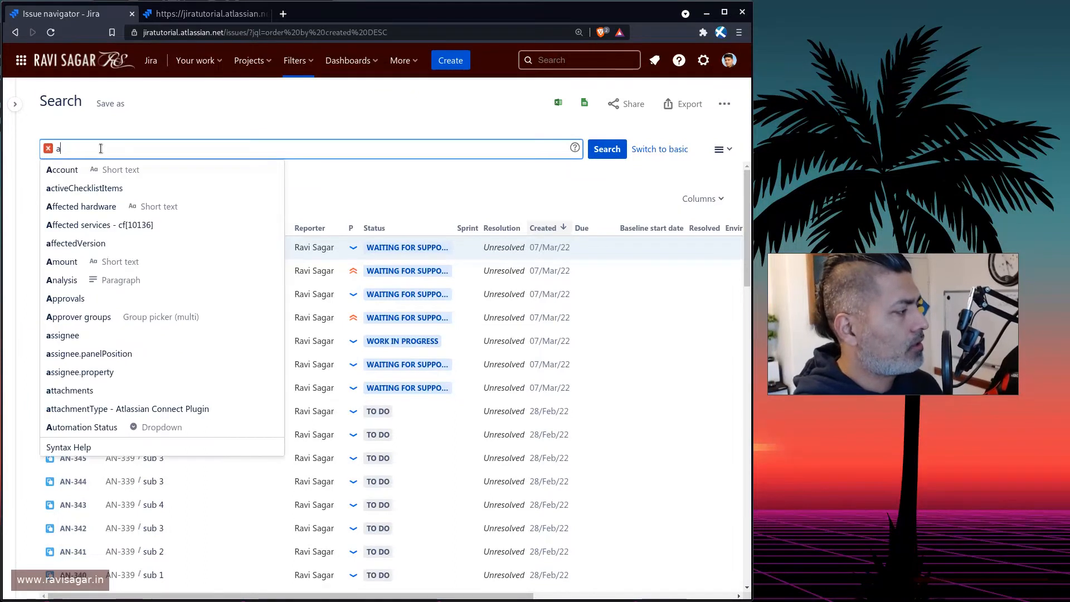
pyautogui.press('BackSpace')
pyautogui.write('ass')
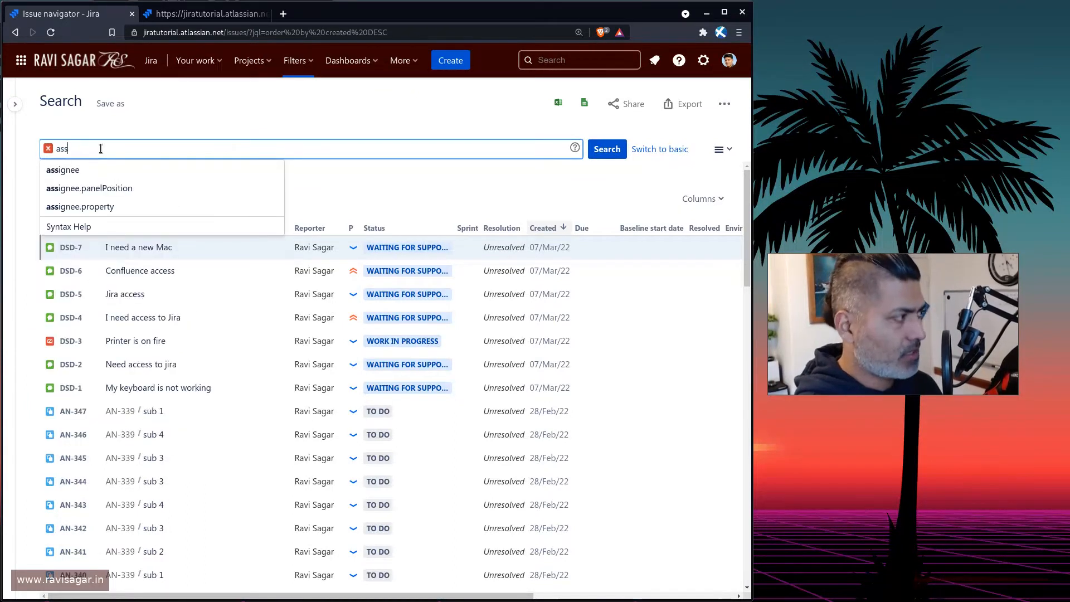
pyautogui.press('Down')
pyautogui.press('Return')
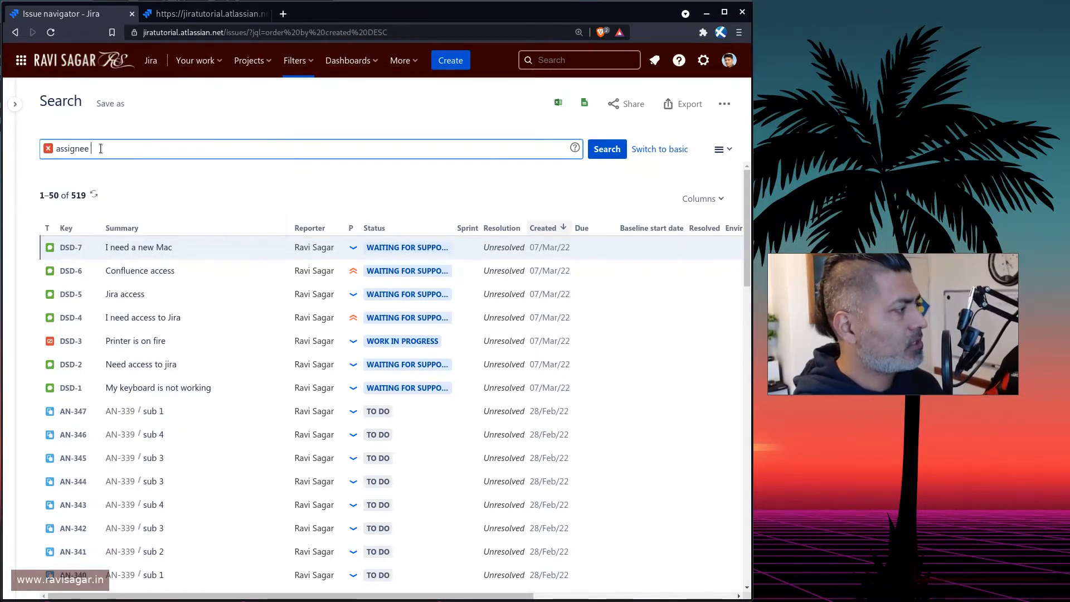
pyautogui.press('Up')
pyautogui.press('Return')
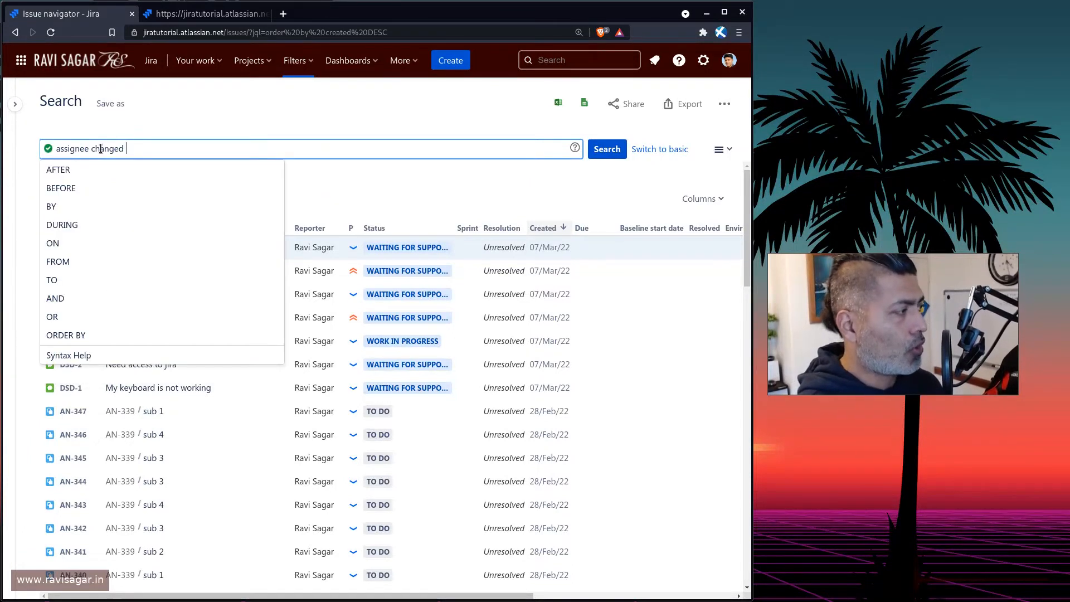
pyautogui.press('Down')
pyautogui.press('Return')
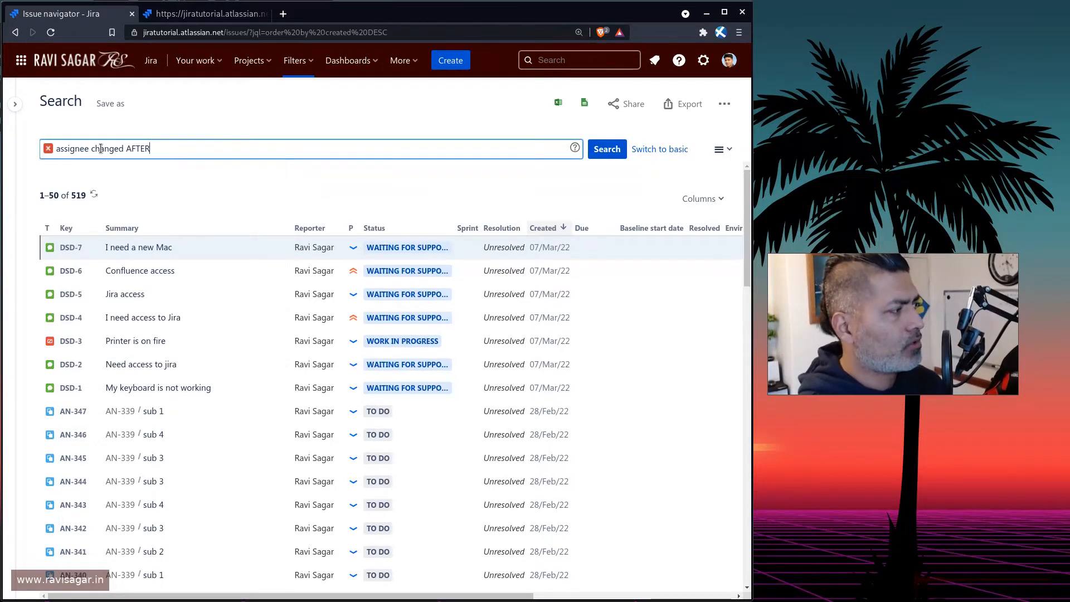
pyautogui.write('-')
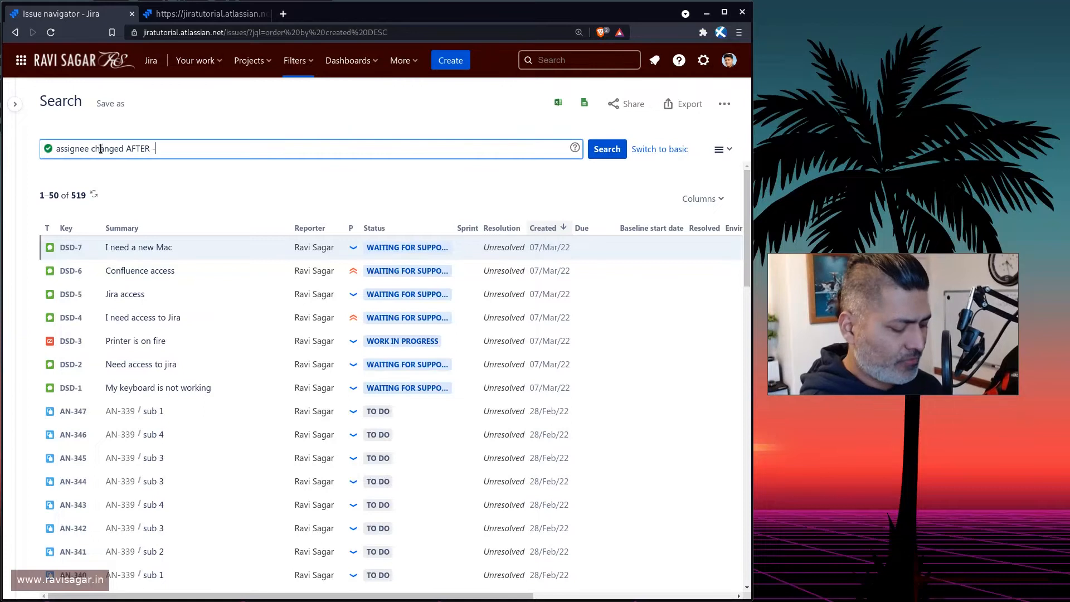
pyautogui.write('5w')
pyautogui.press('Return')
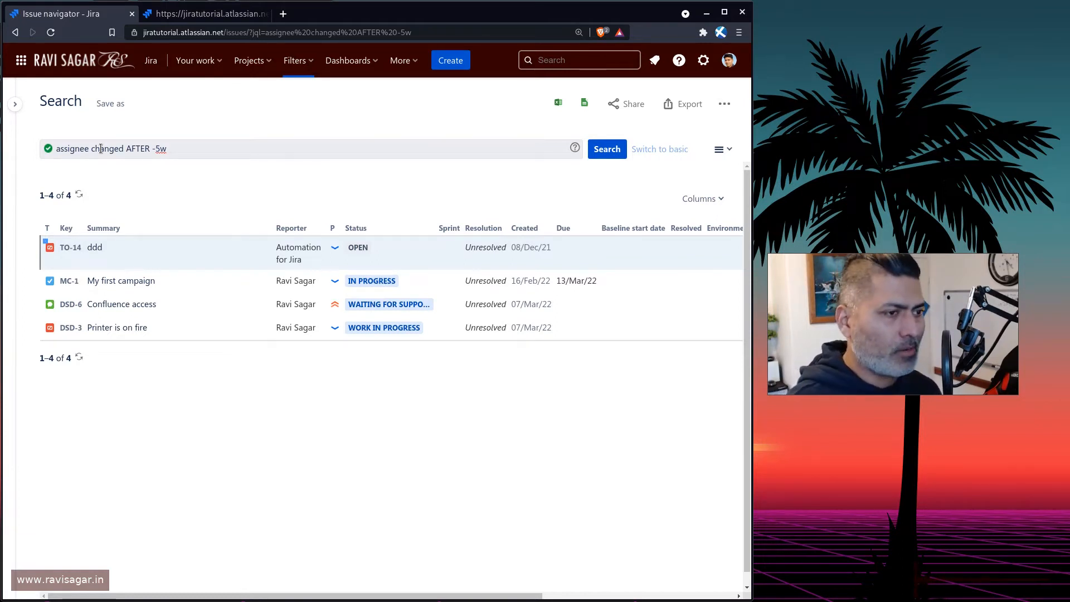
# Change the query to assignee changed ON "2022/04/12", correcting the date, and run it.
pyautogui.click(188, 141)
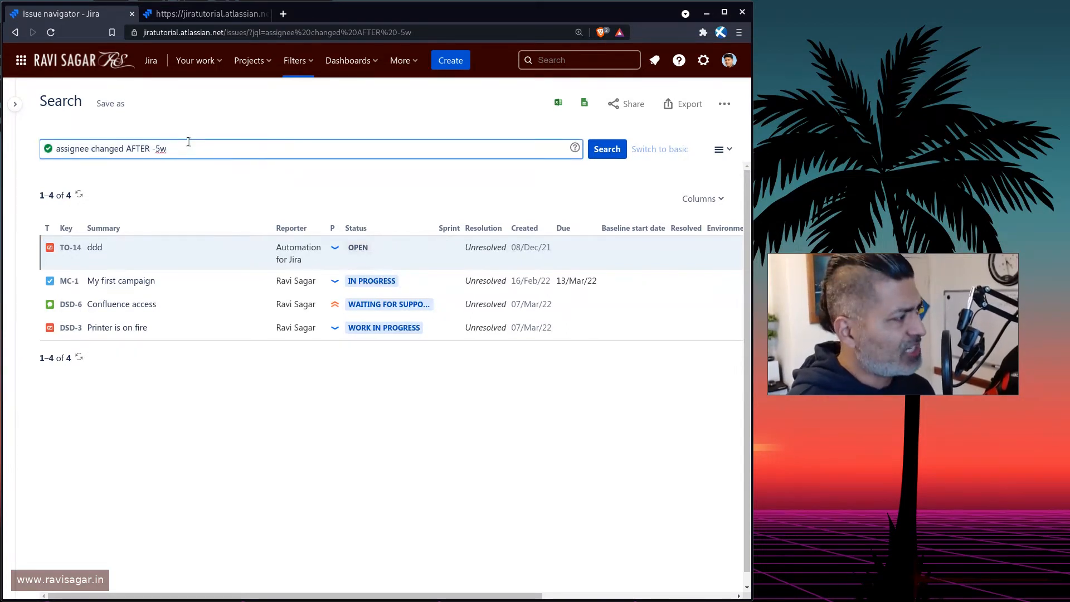
pyautogui.hotkey('ctrl', 'shift', 'Left')
pyautogui.hotkey('ctrl', 'shift', 'Left')
pyautogui.write('ON ')
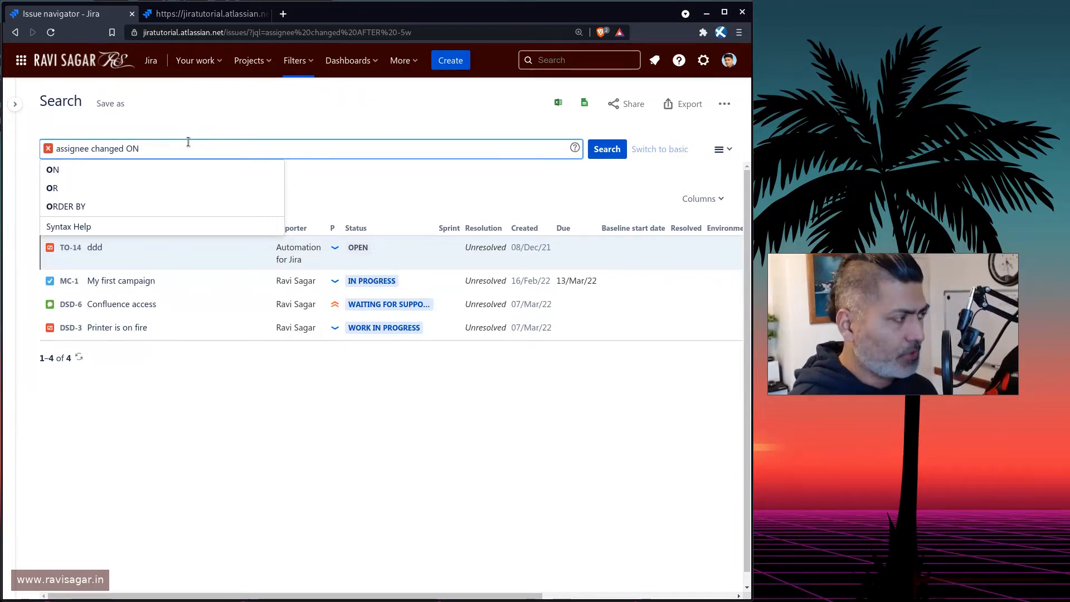
pyautogui.write('"2')
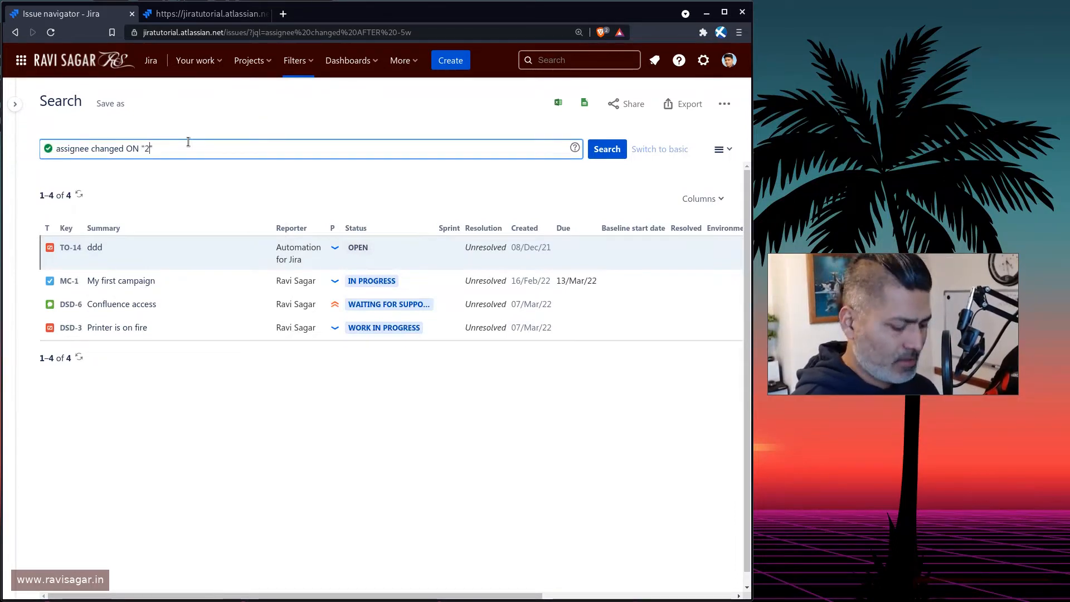
pyautogui.write('022/')
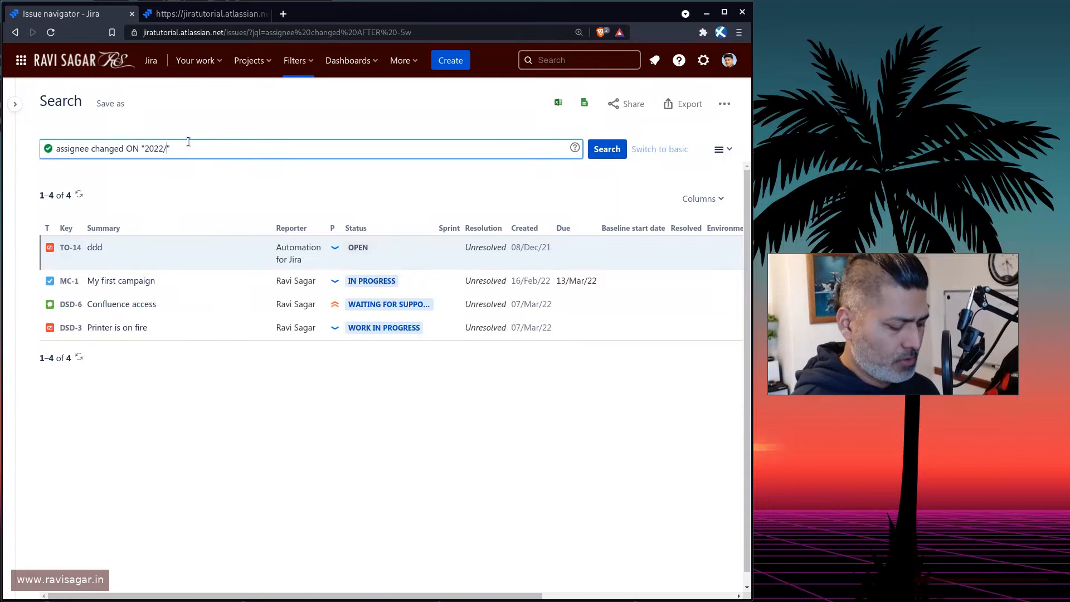
pyautogui.write('04/')
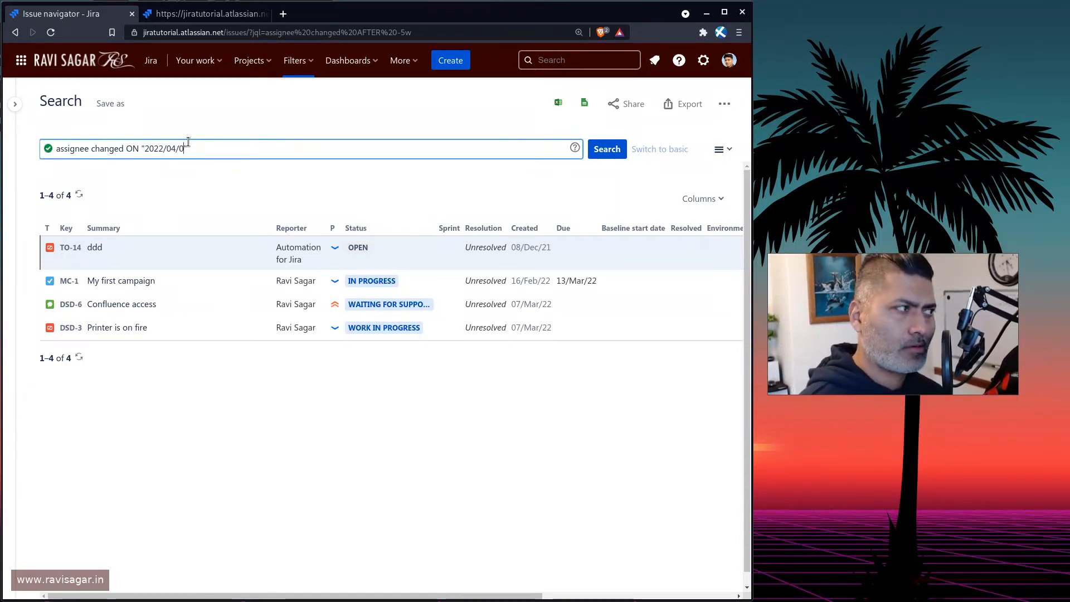
pyautogui.write('012')
pyautogui.press('Return')
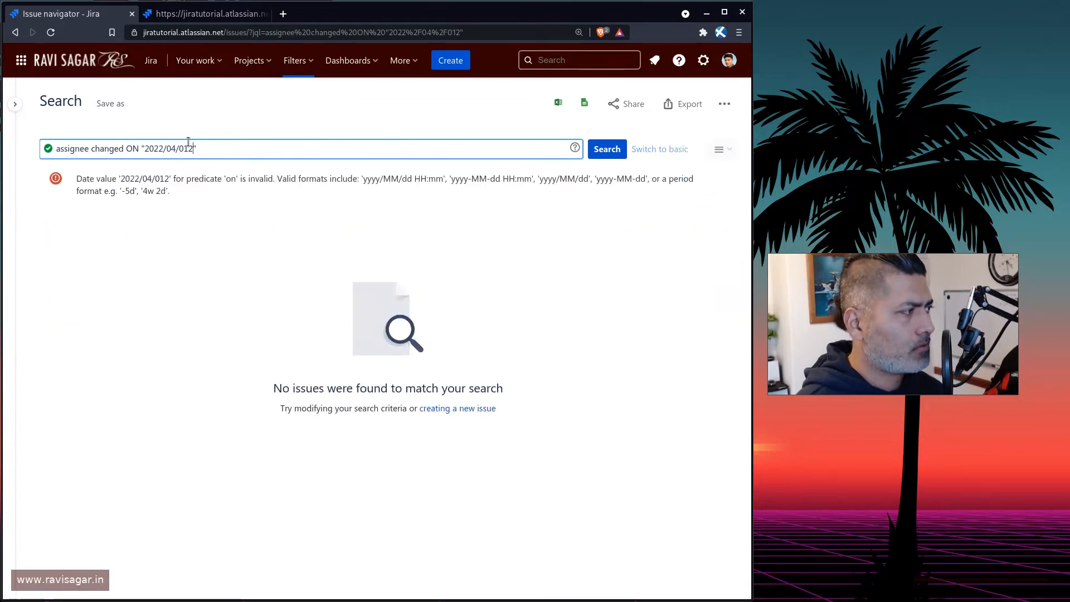
pyautogui.press('BackSpace')
pyautogui.press('Return')
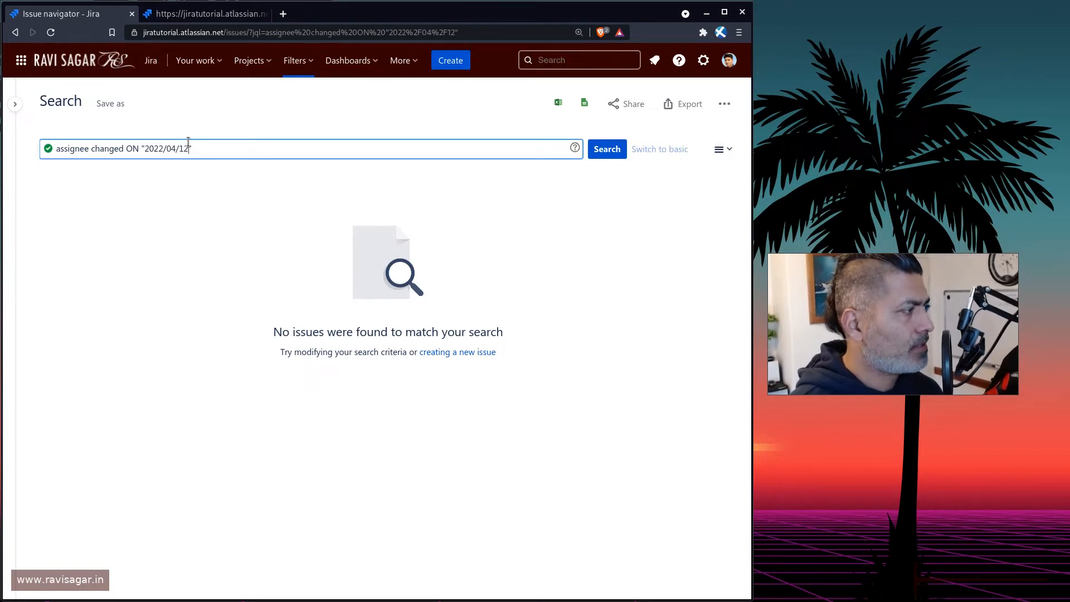
pyautogui.write('1')
pyautogui.press('BackSpace')
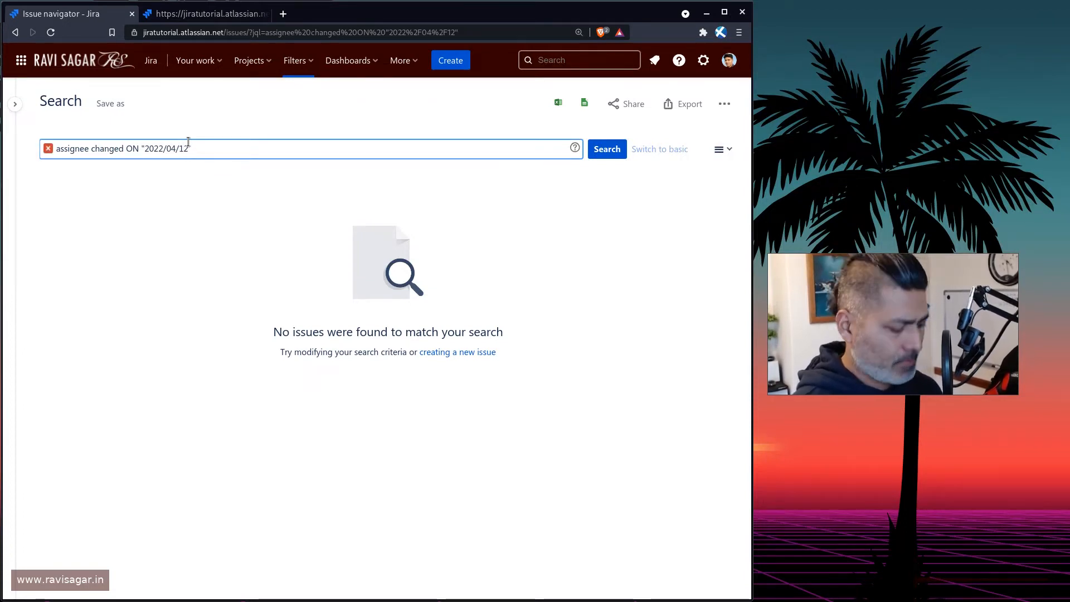
# Replace the double quotes around the date with single quotes and rerun the search.
pyautogui.press('Left')
pyautogui.press('Left')
pyautogui.press('Left')
pyautogui.press('Left')
pyautogui.press('Left')
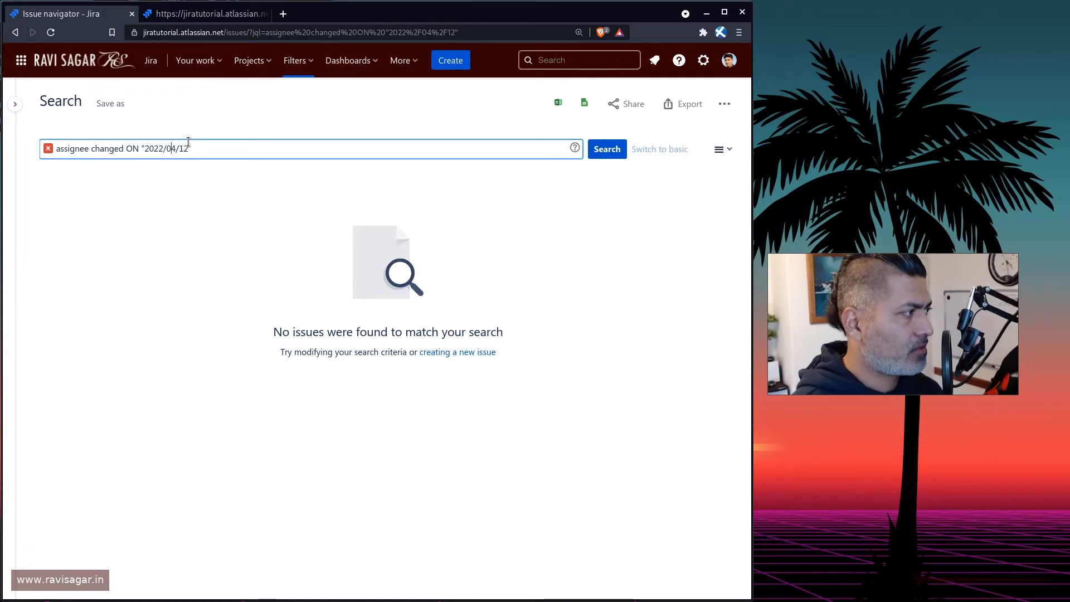
pyautogui.press('BackSpace')
pyautogui.write("'")
pyautogui.press('End')
pyautogui.press('BackSpace')
pyautogui.write("'")
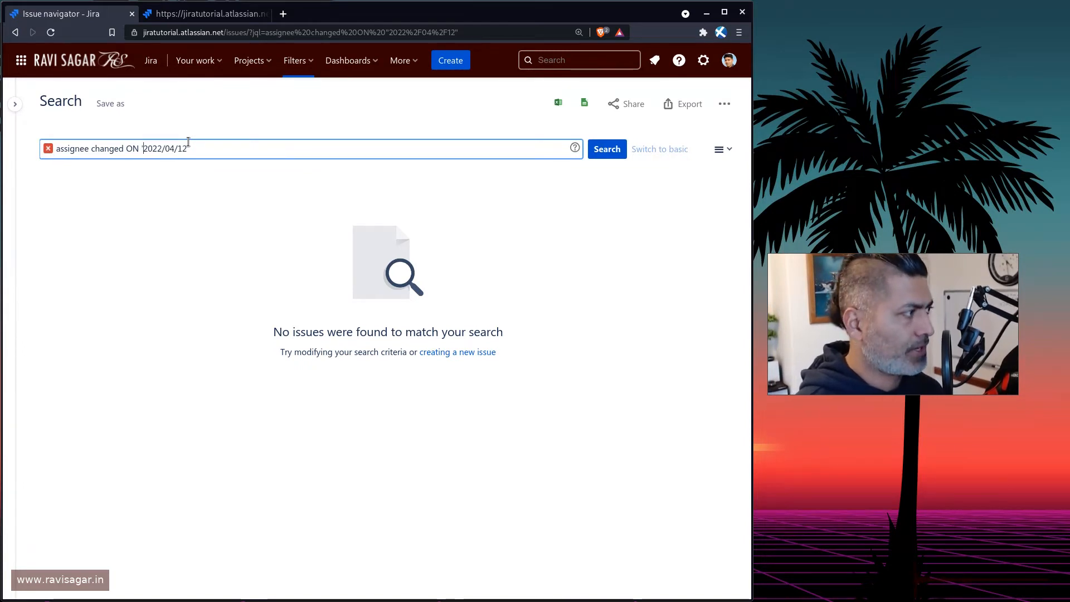
pyautogui.press('Return')
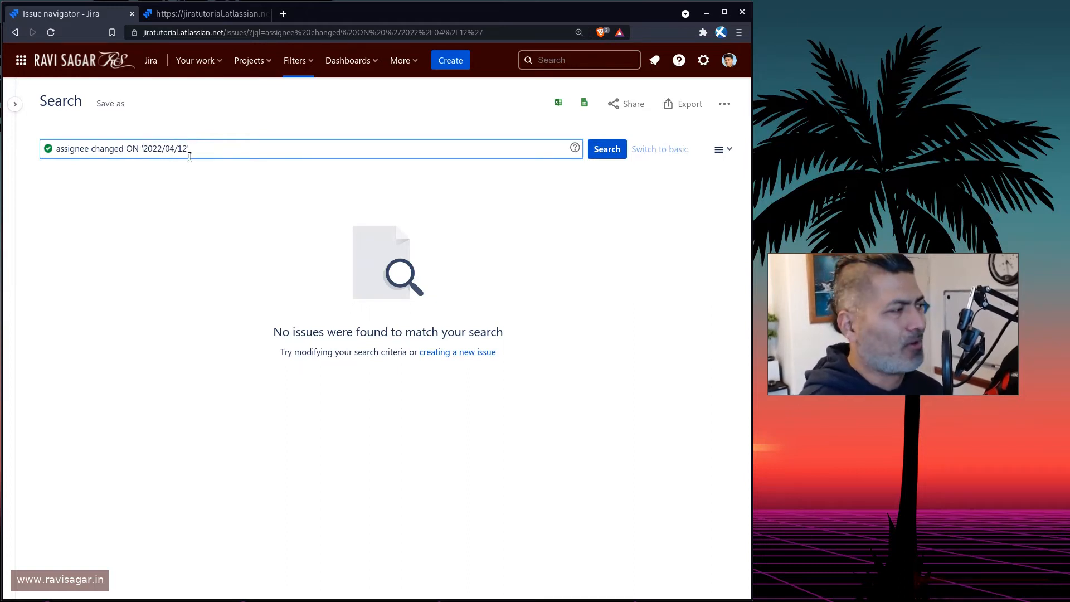
# Set the date to '2022/03/12', run the search, and switch back to the REST API tab.
pyautogui.press('Delete')
pyautogui.write('3')
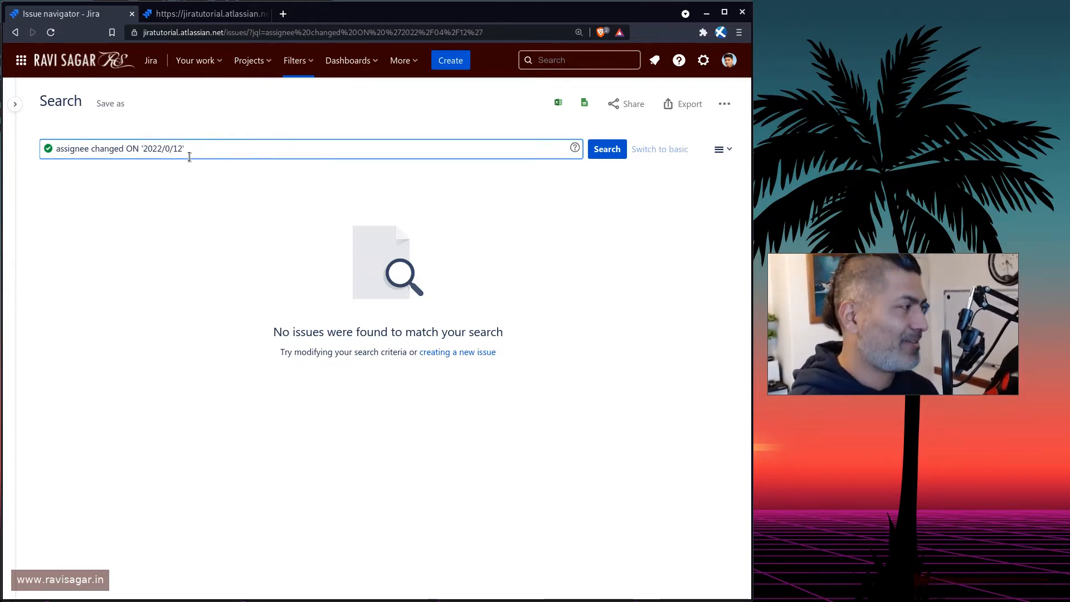
pyautogui.press('Return')
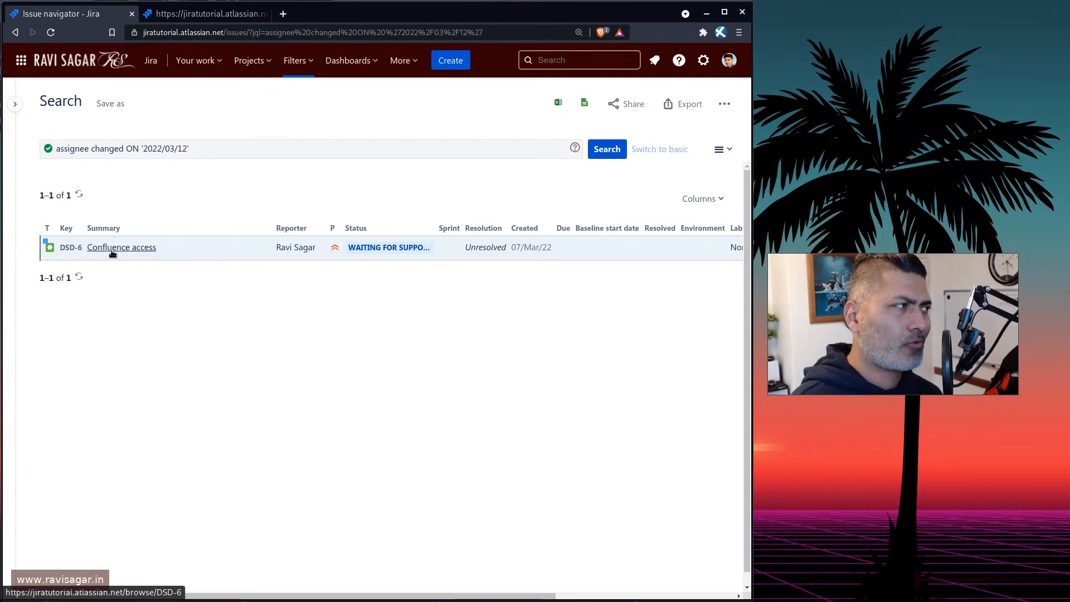
pyautogui.click(228, 16)
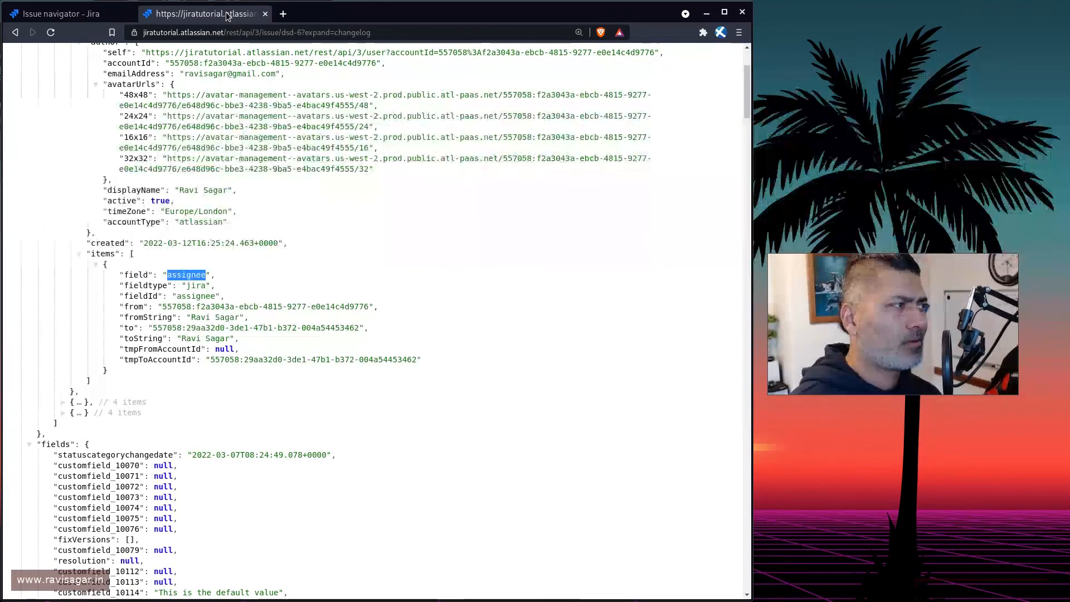
# Back in the issue search, append TO followed by the pasted assignee account ID to the query and run it.
pyautogui.click(85, 15)
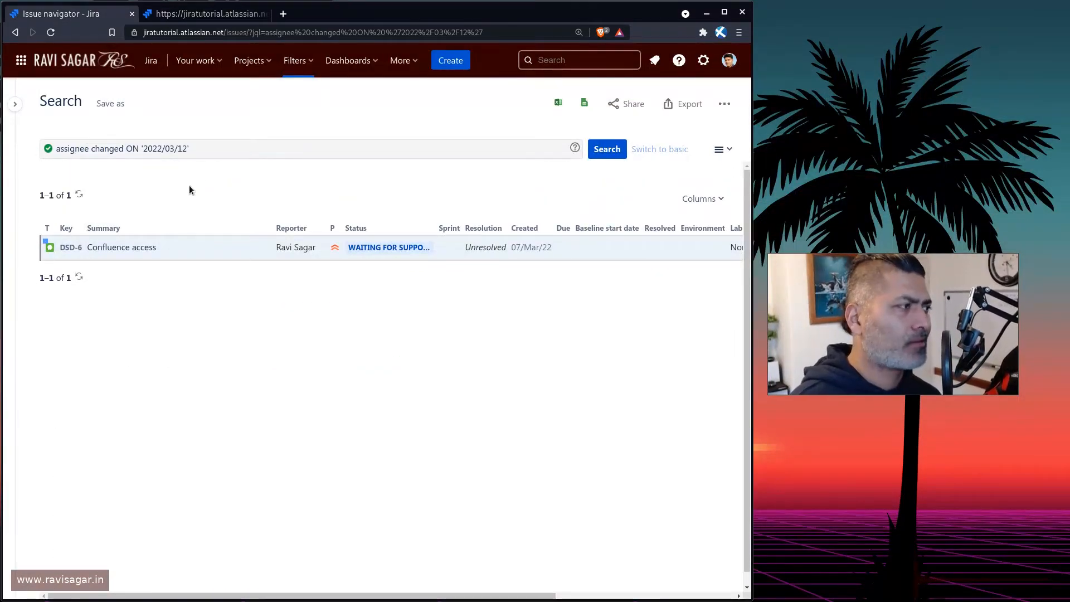
pyautogui.click(228, 149)
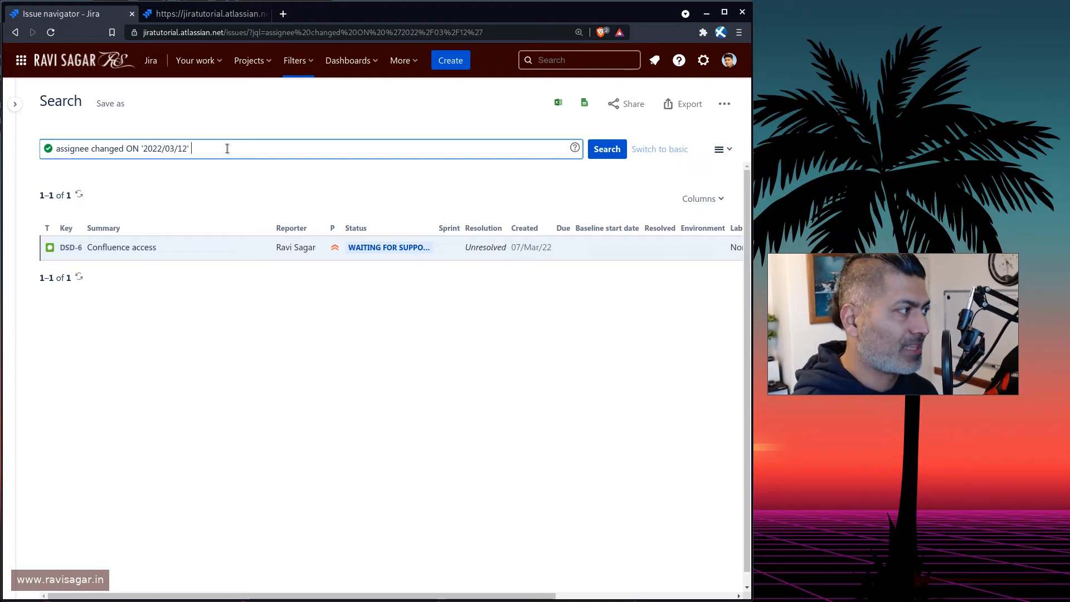
pyautogui.write('TO')
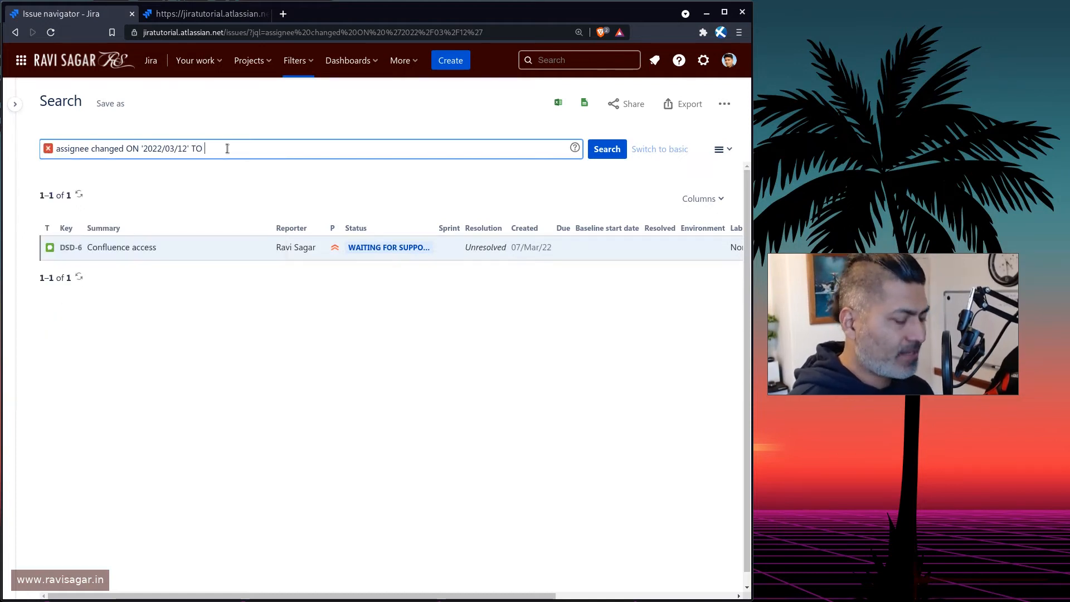
pyautogui.write('557058:f2a3043a-ebcb-4815-9277-e0e14c4d9776')
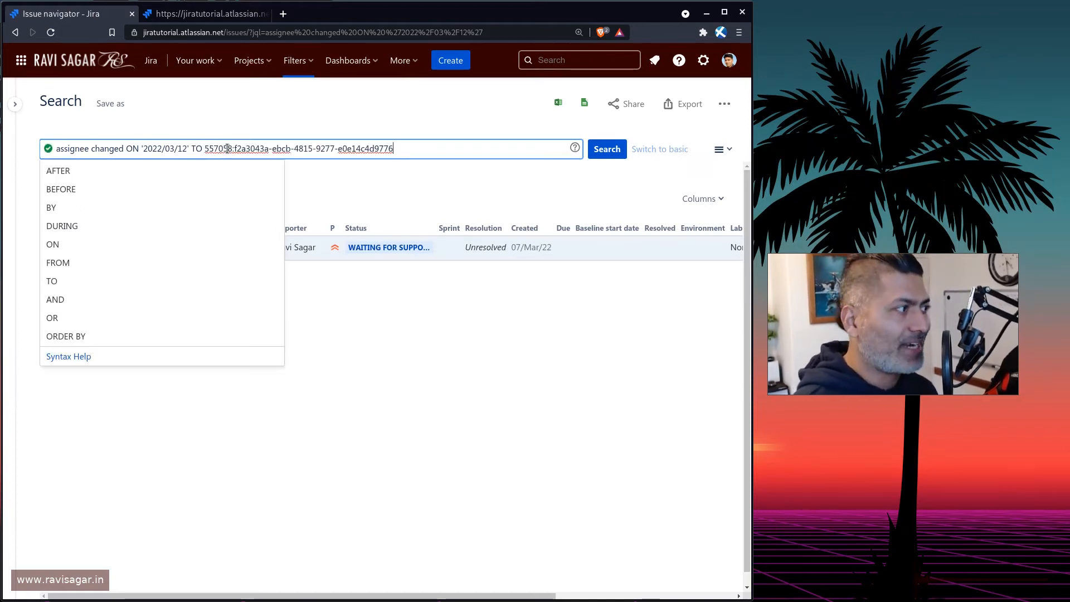
pyautogui.press('Return')
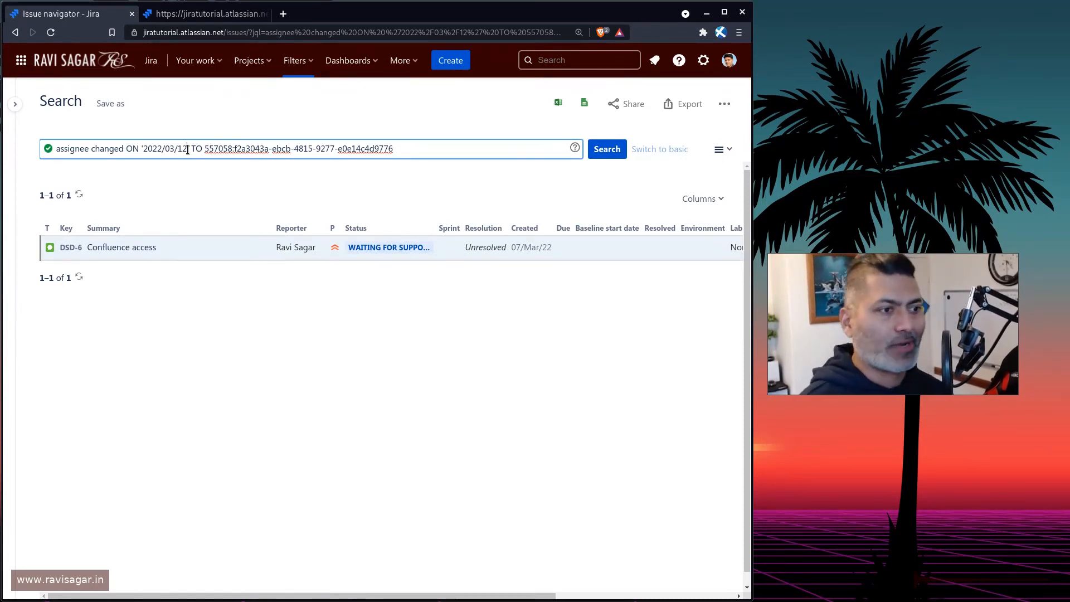
# Replace the ON '2022/03/12' condition with AFTER -5w, keeping the TO account ID, and run the search.
pyautogui.write("'")
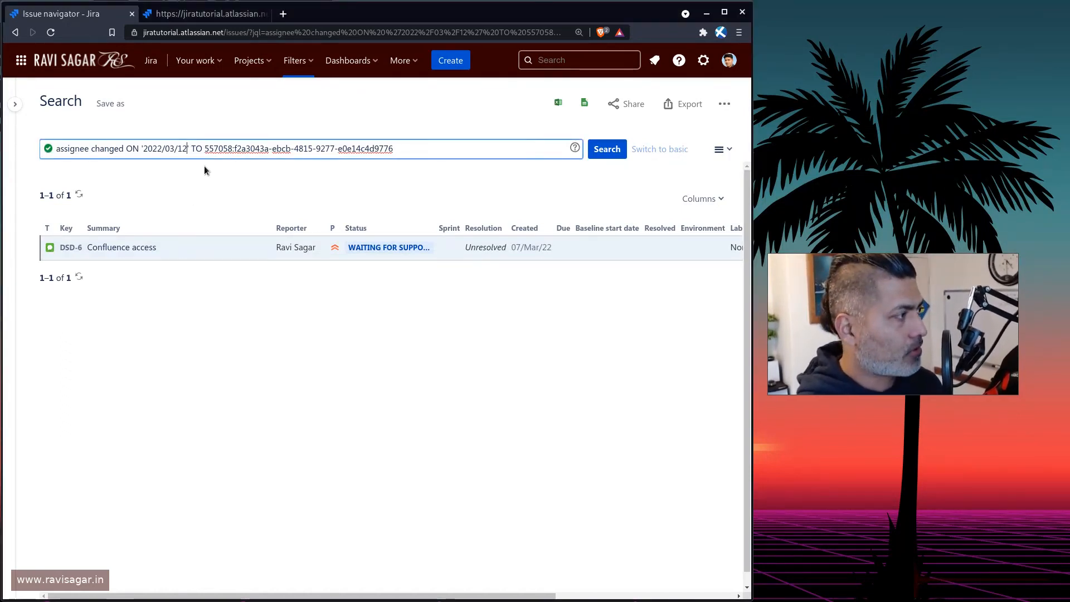
pyautogui.hotkey('ctrl', 'shift', 'Left')
pyautogui.hotkey('ctrl', 'shift', 'Left')
pyautogui.hotkey('ctrl', 'shift', 'Left')
pyautogui.hotkey('ctrl', 'shift', 'Left')
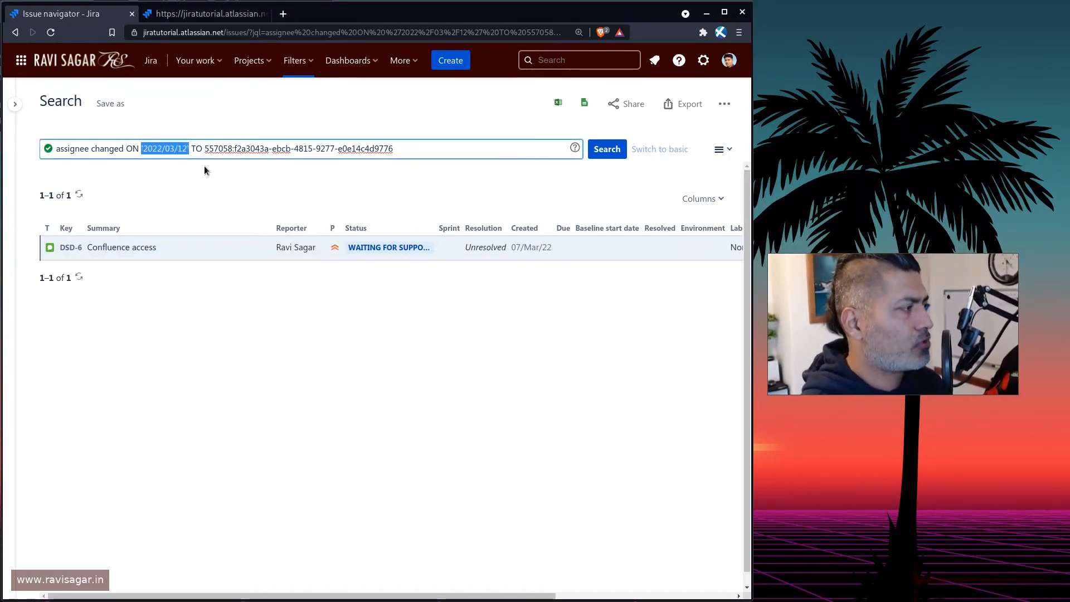
pyautogui.write('AFTER ')
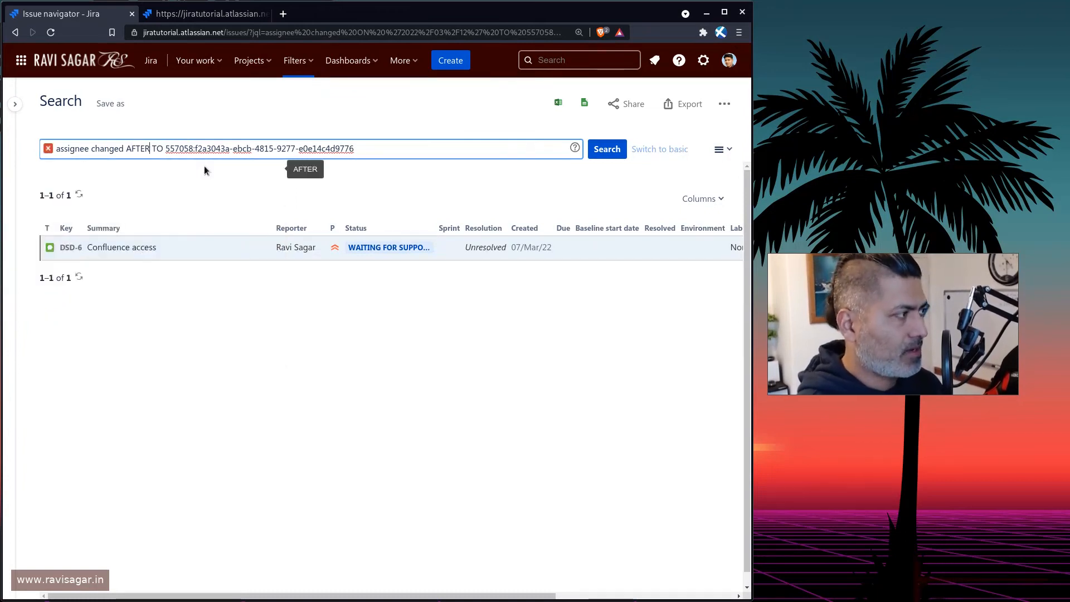
pyautogui.write('-5w')
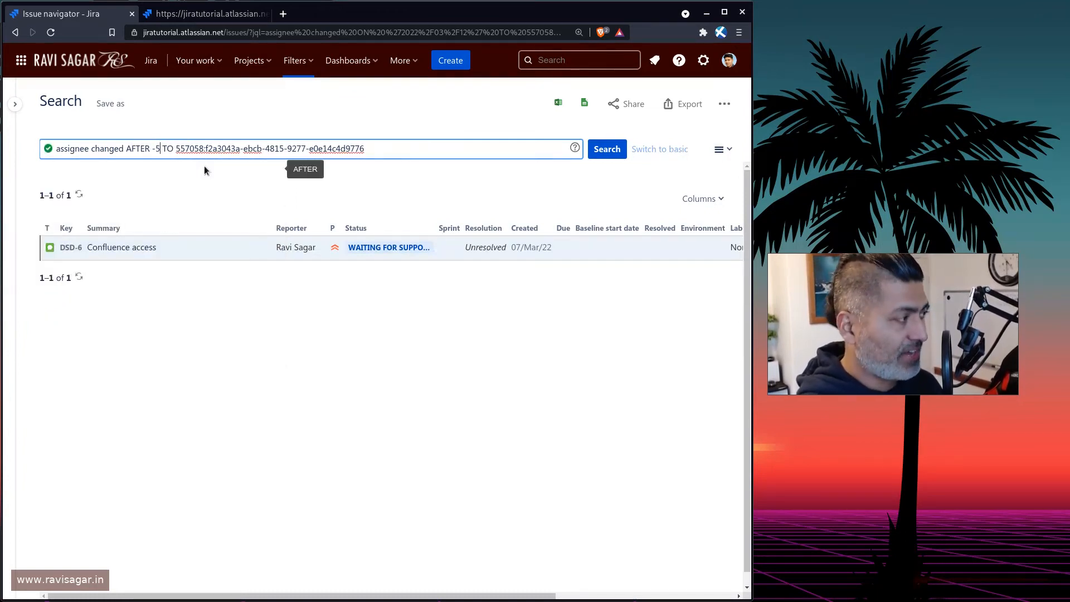
pyautogui.press('Return')
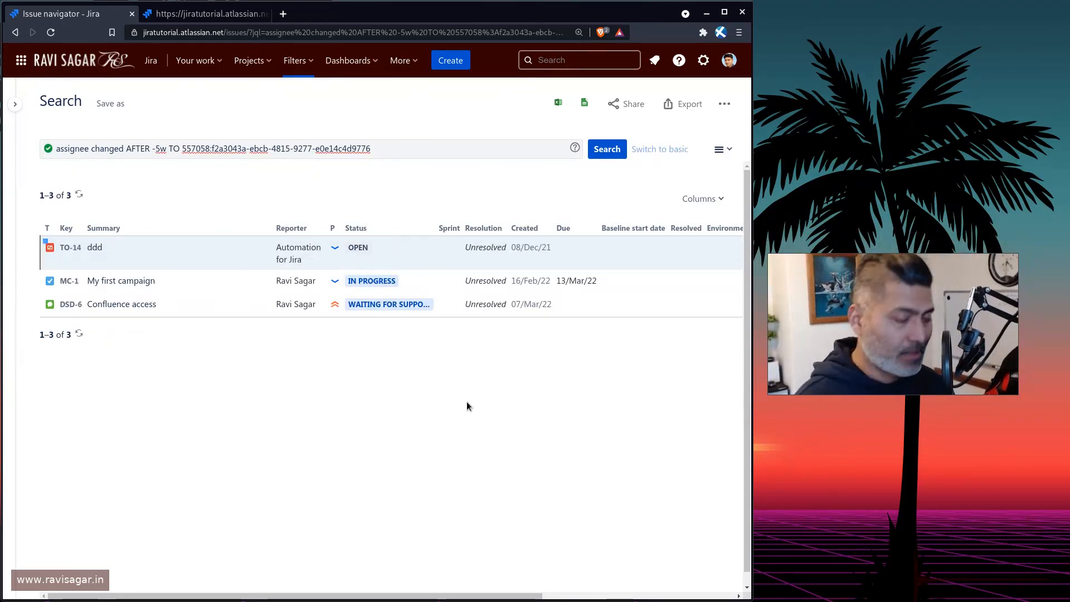
pyautogui.hotkey('alt', 'Tab')
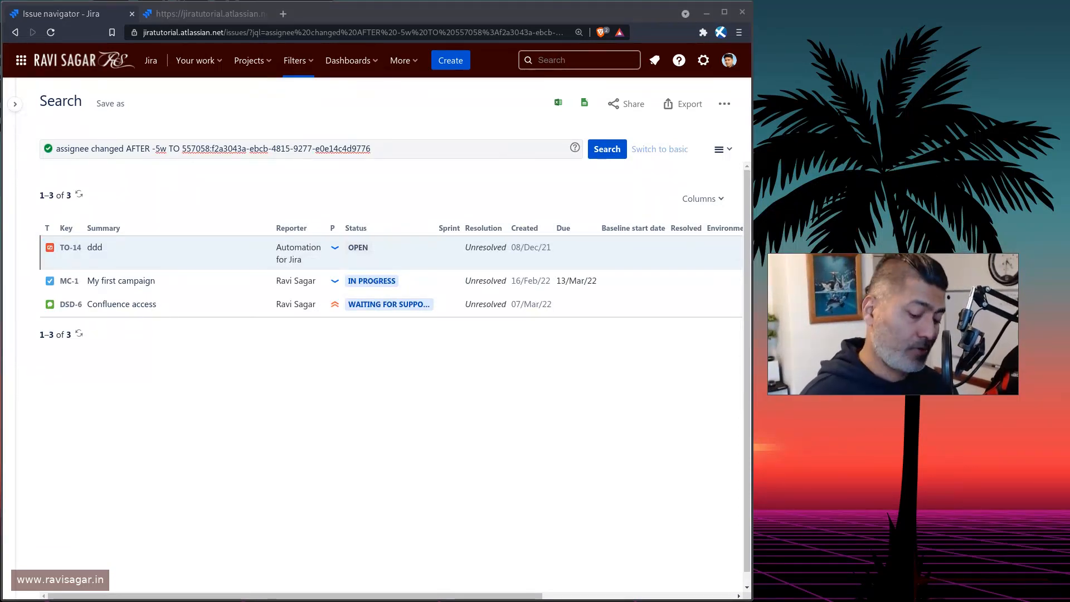